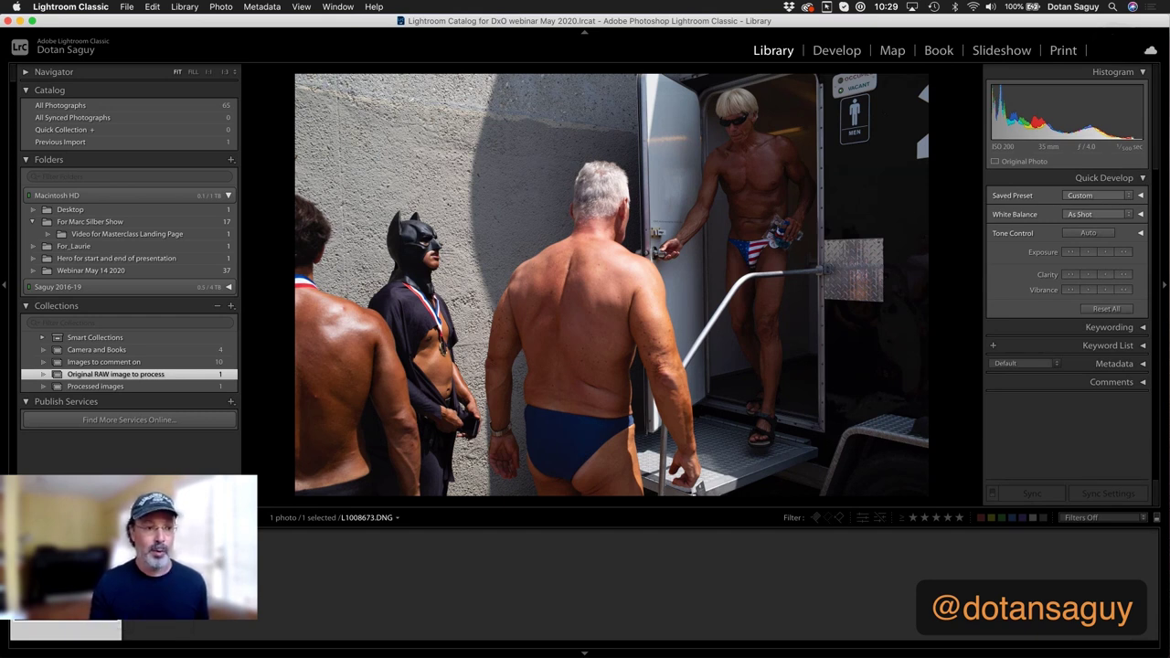
right_click(73, 576)
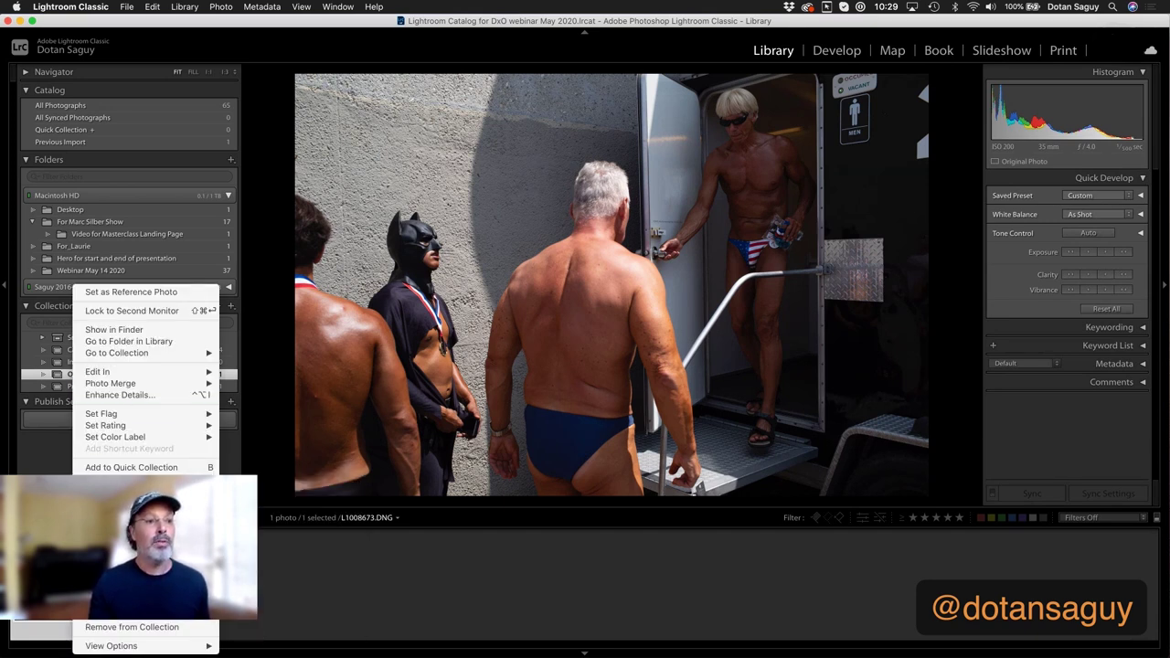
click(119, 395)
key(super+d)
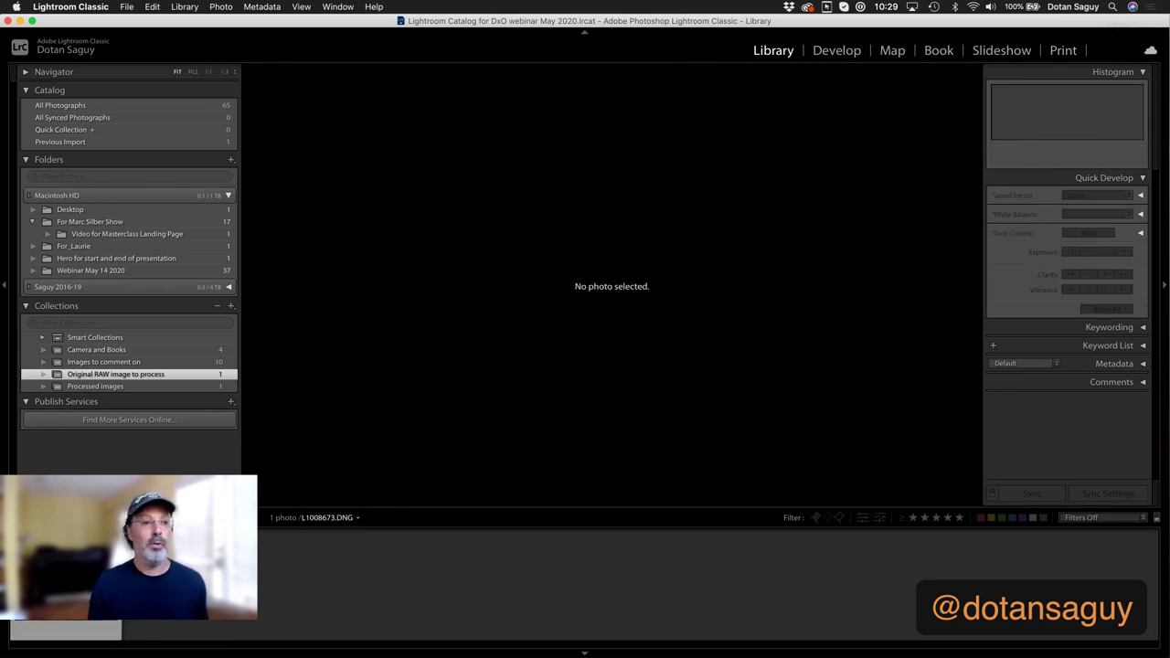
key(super+a)
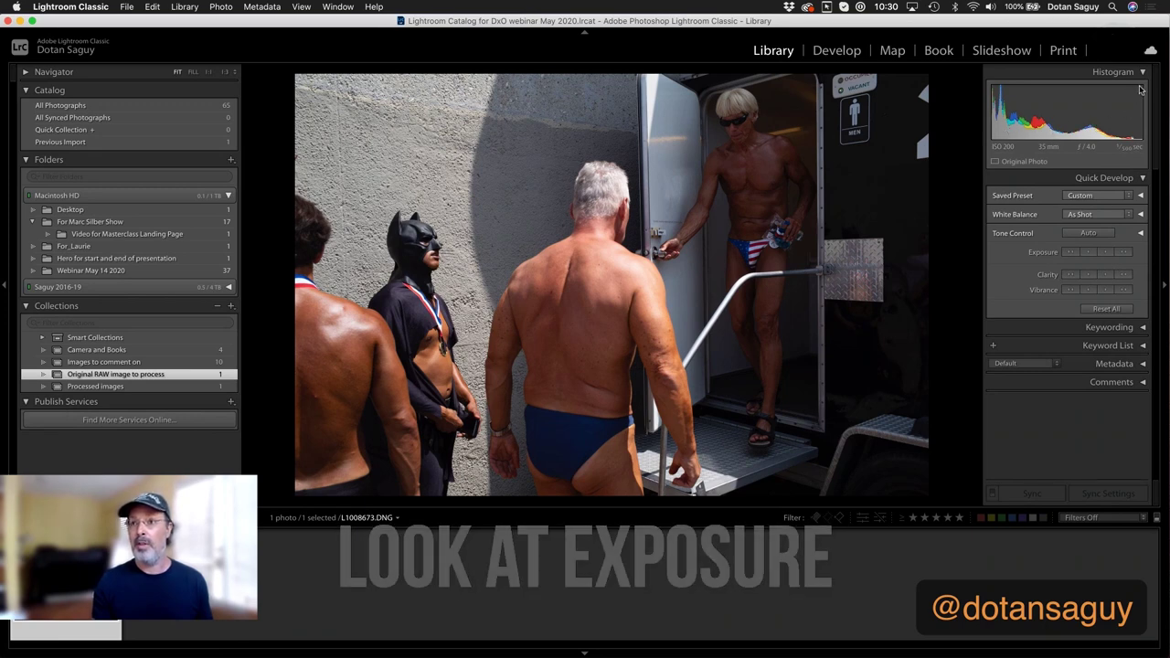
Switch to the Develop module, open the photo L1008673.DNG in Silver Efex Pro 2 and make its window full screen.
click(828, 50)
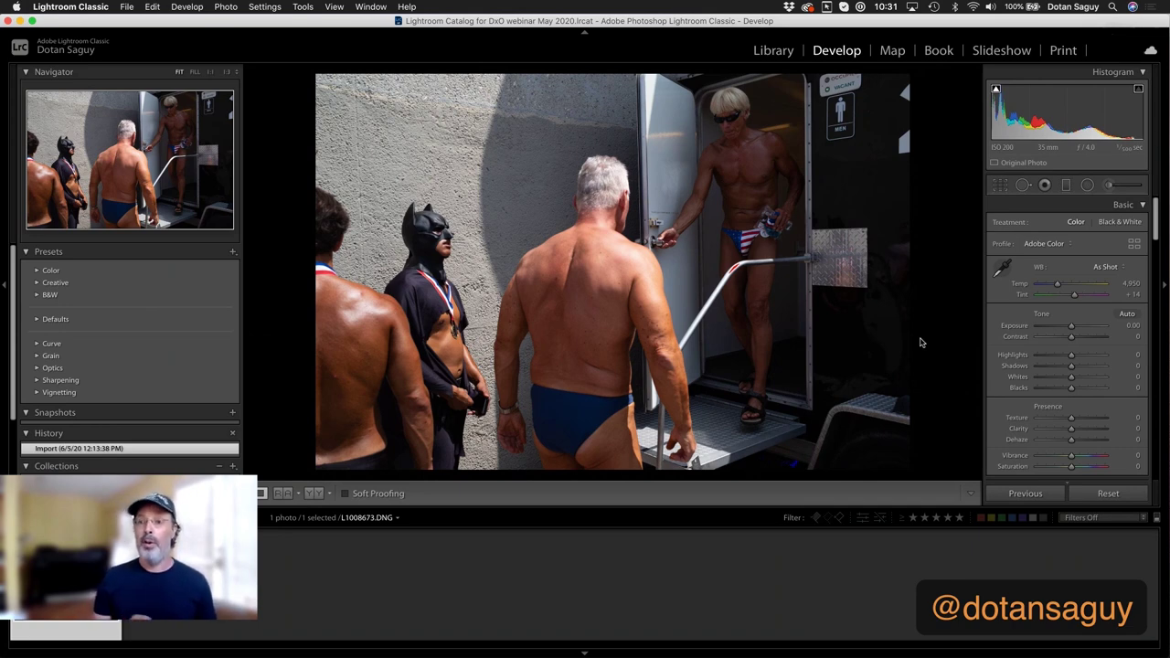
right_click(92, 585)
mouse_move(153, 375)
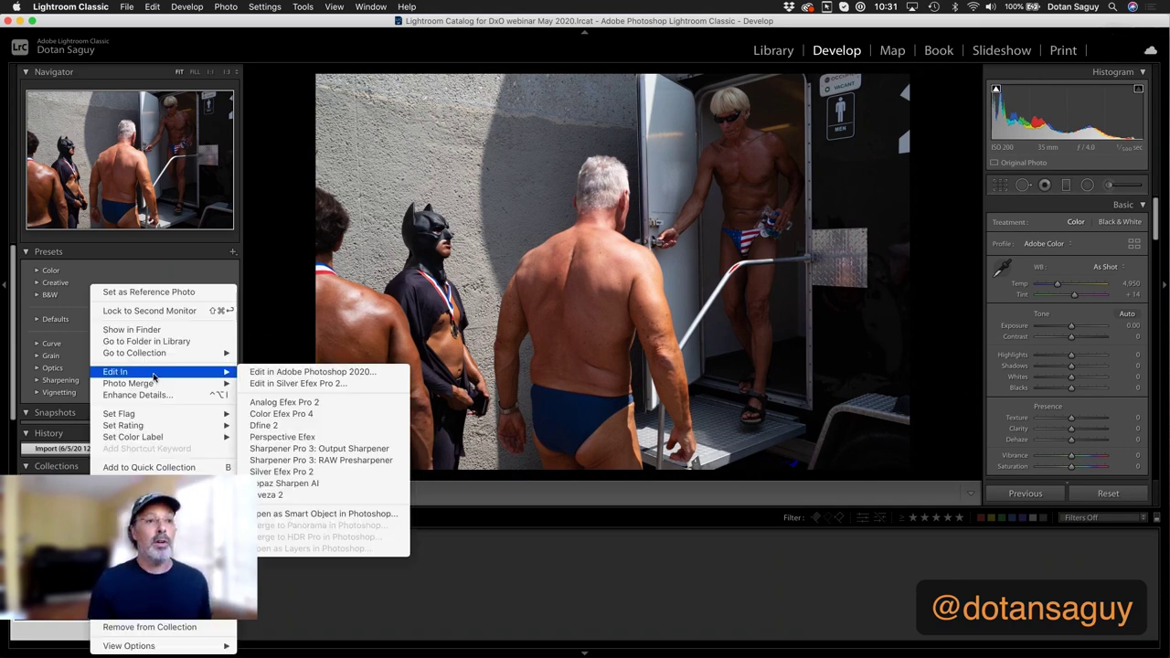
click(281, 471)
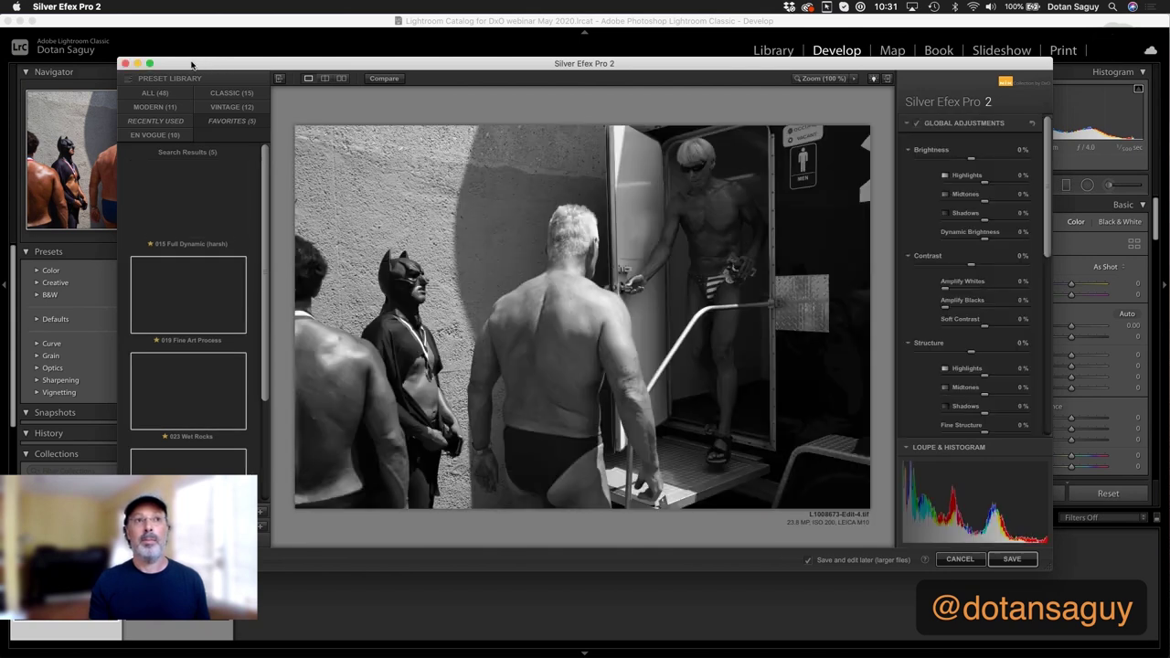
mouse_move(151, 63)
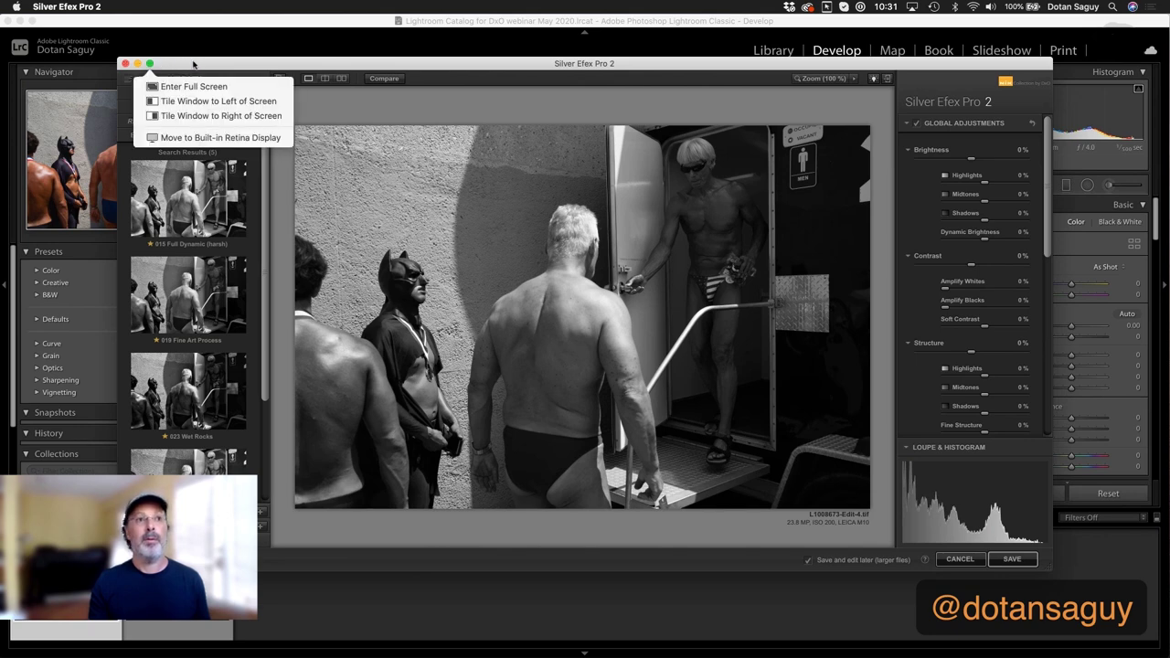
click(194, 86)
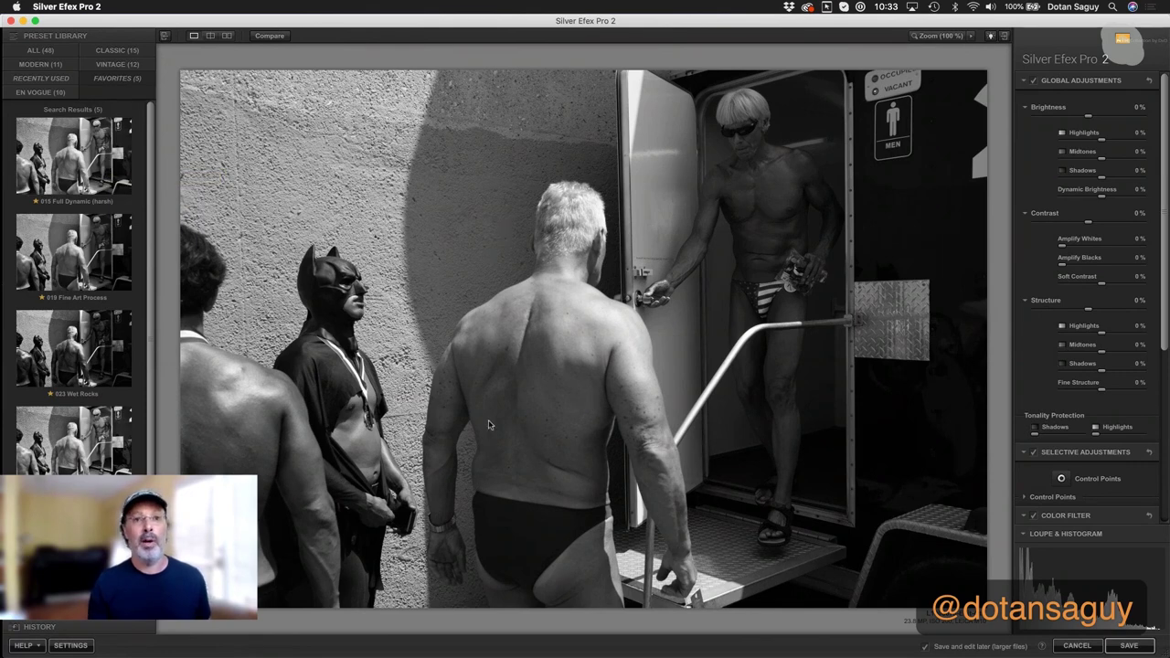
Apply the favorite preset 015 Full Dynamic (harsh) and hide the preset library.
click(65, 162)
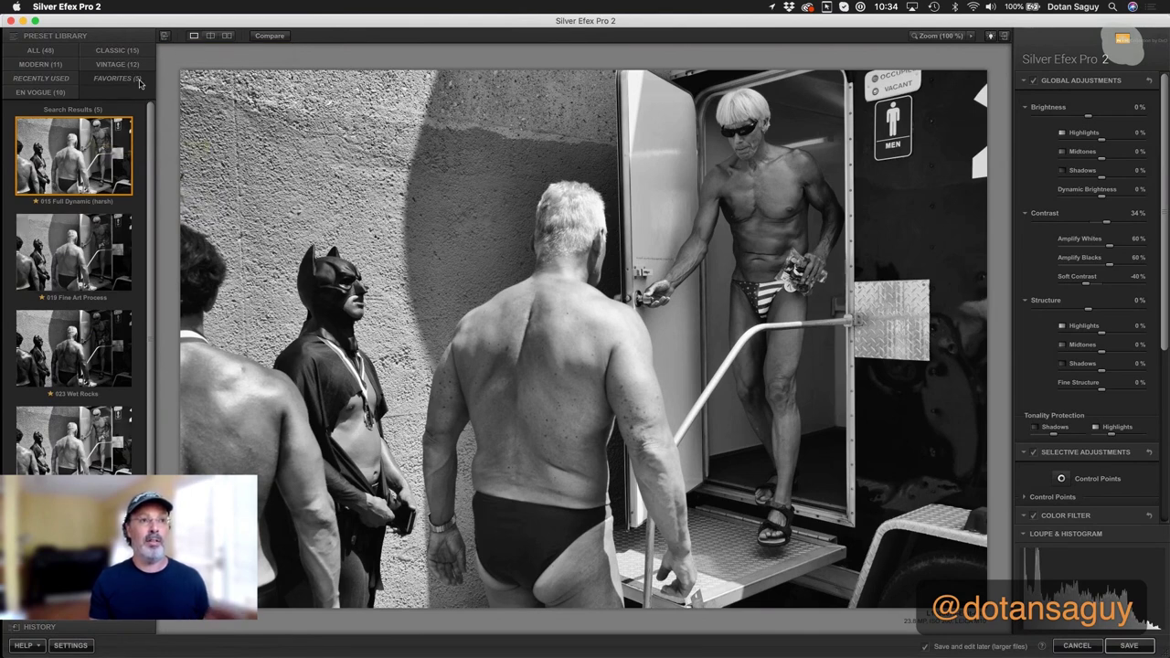
click(164, 36)
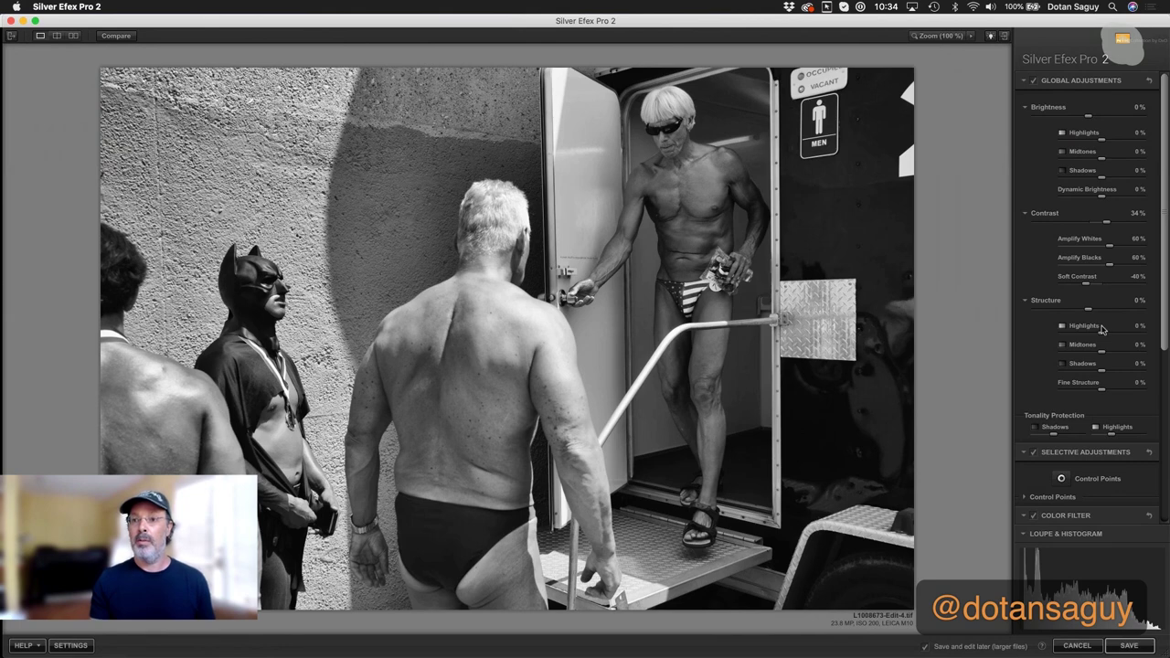
click(1025, 107)
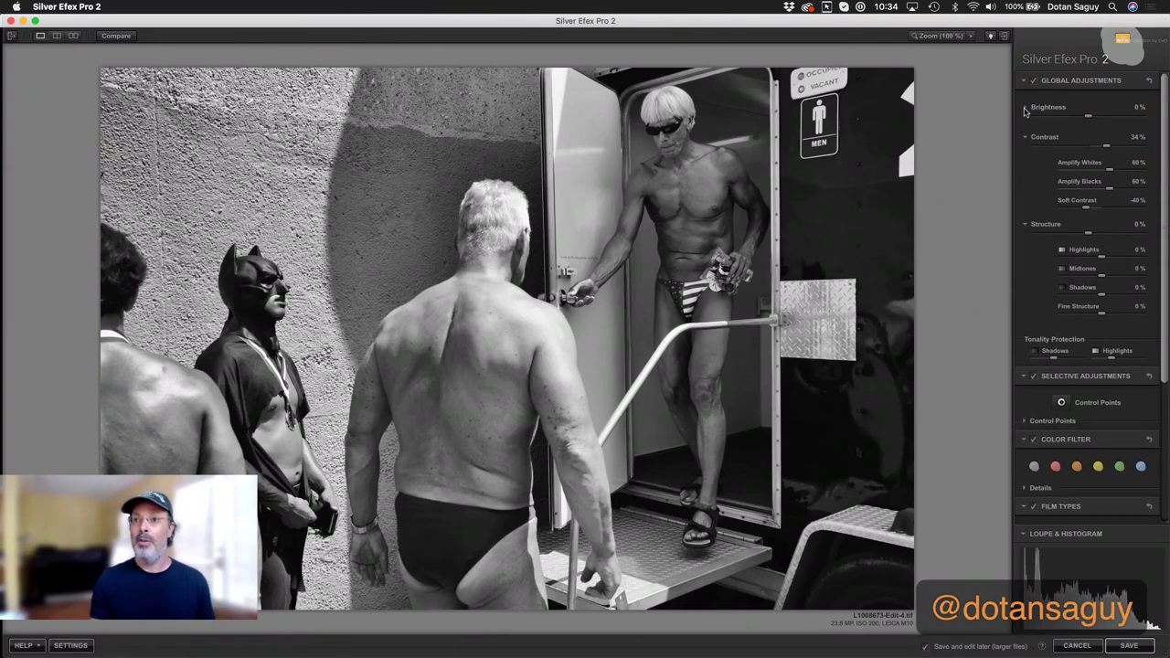
click(1026, 133)
click(1026, 158)
click(1026, 158)
click(1026, 133)
click(1025, 107)
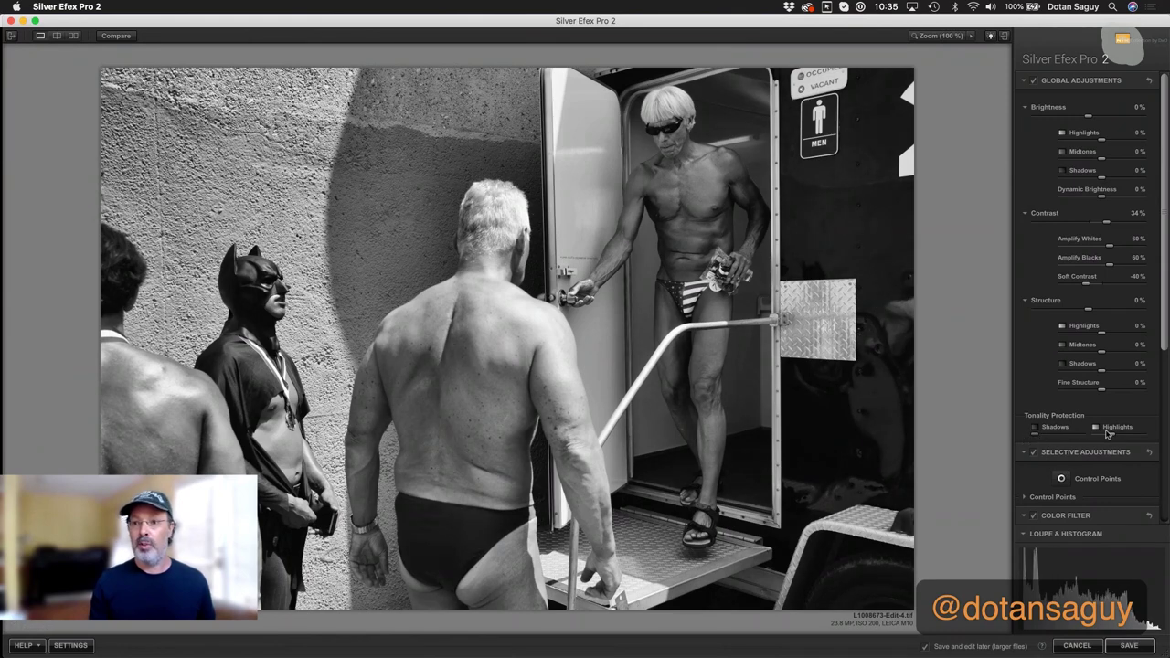
Lower the Shadows and Highlights tonality protection to their minimum.
drag(1116, 439, 1088, 441)
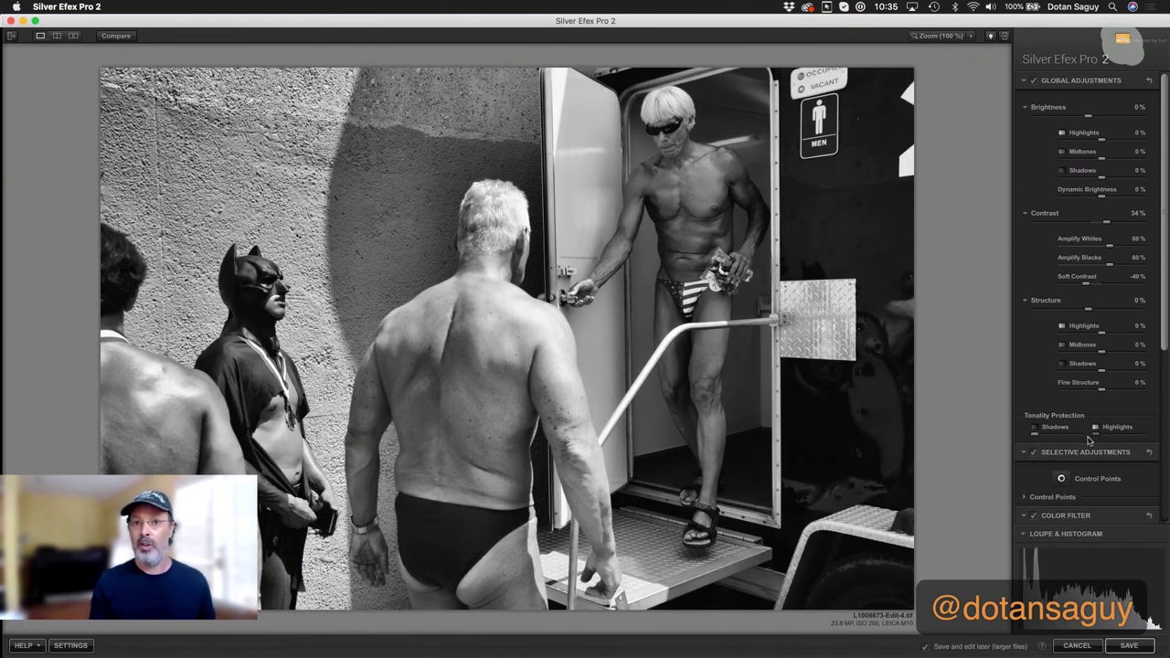
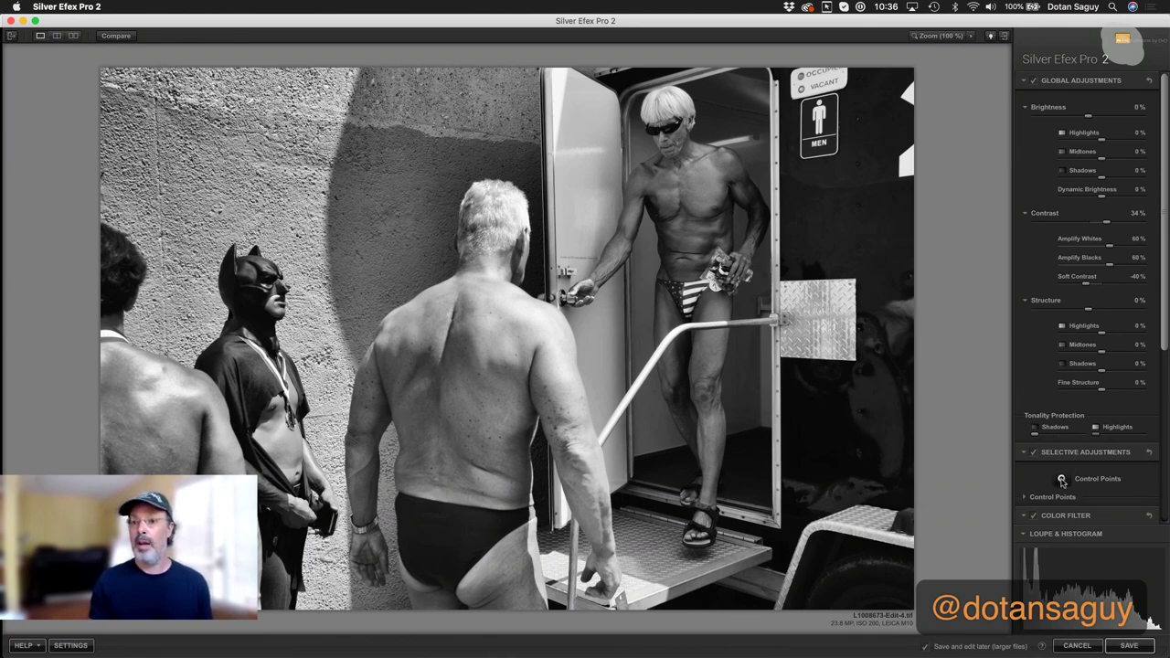
Place a control point on the chest of the man in the doorway, slightly reduce its radius and raise its Amplify Whites.
click(1061, 479)
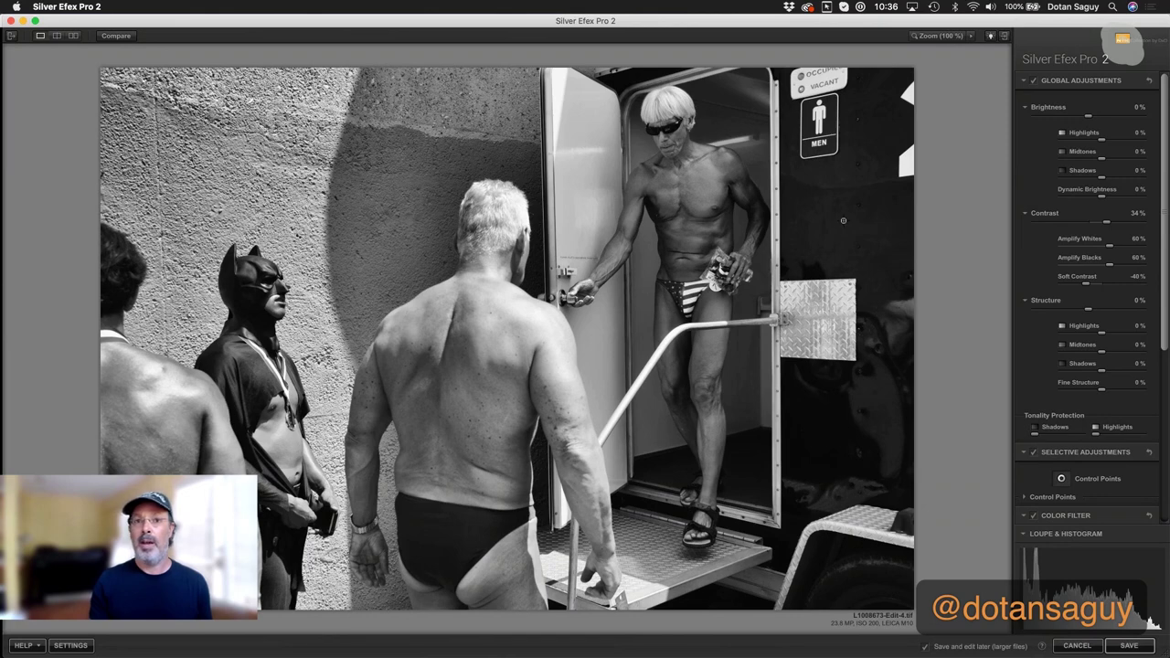
click(674, 188)
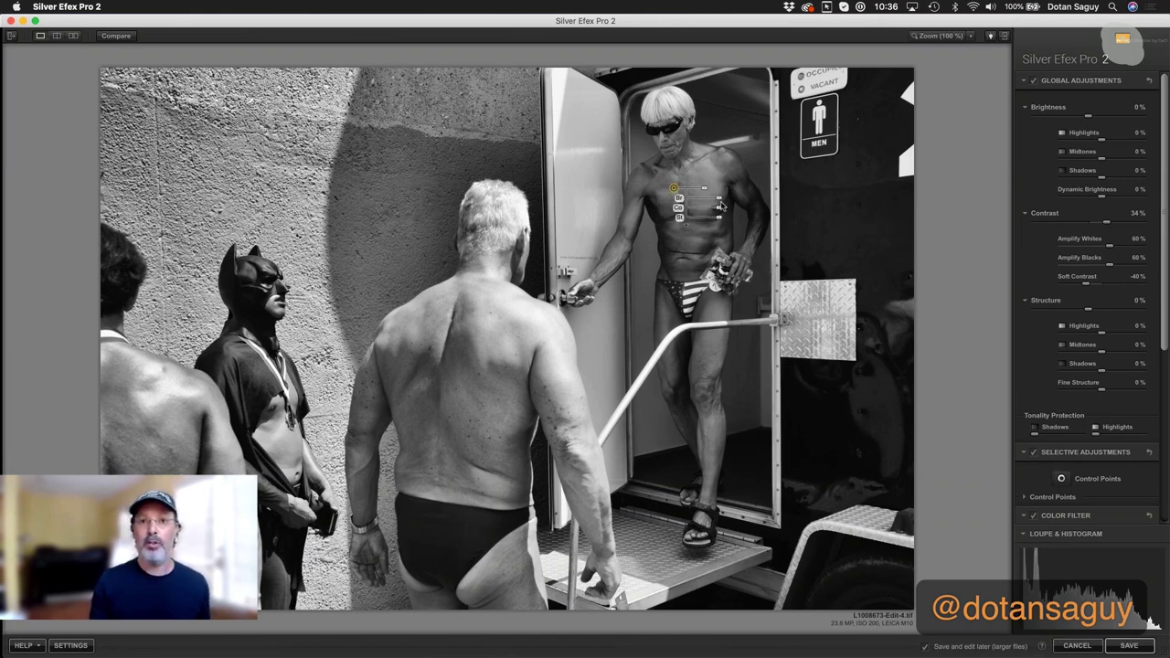
drag(721, 207, 716, 206)
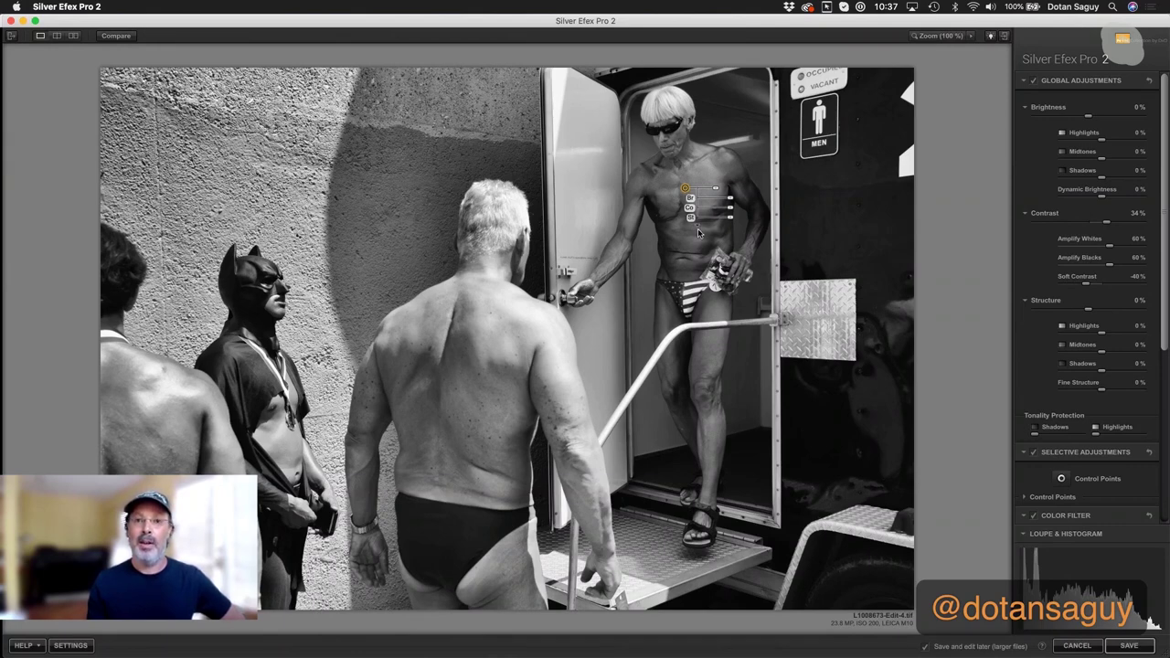
click(695, 225)
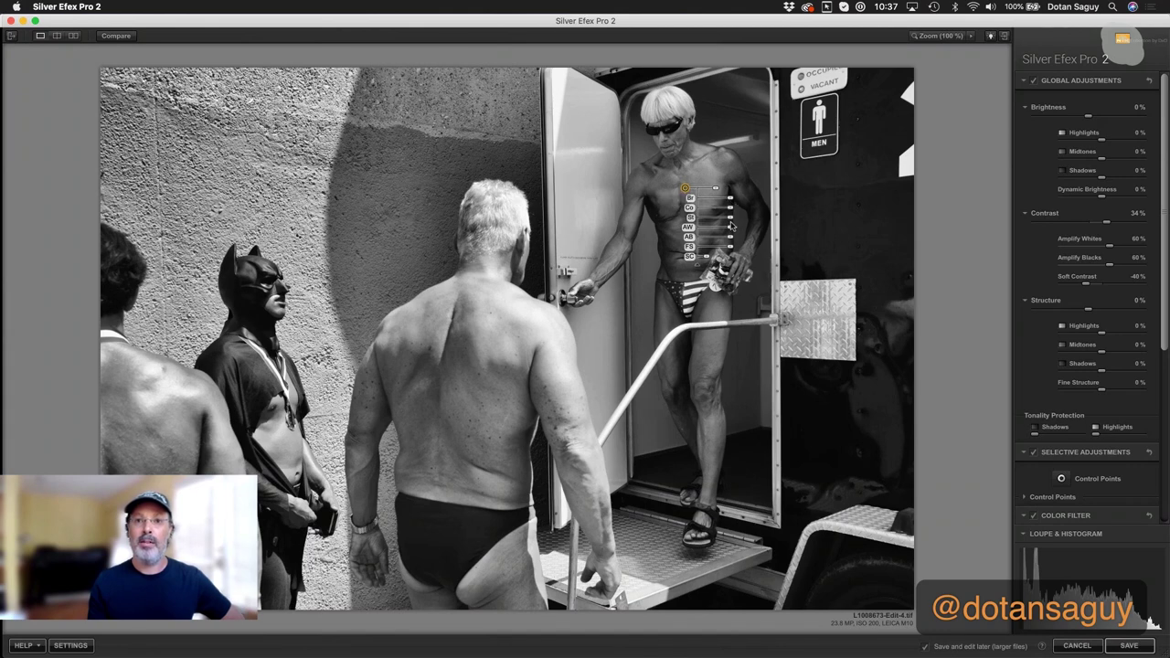
drag(736, 231, 739, 230)
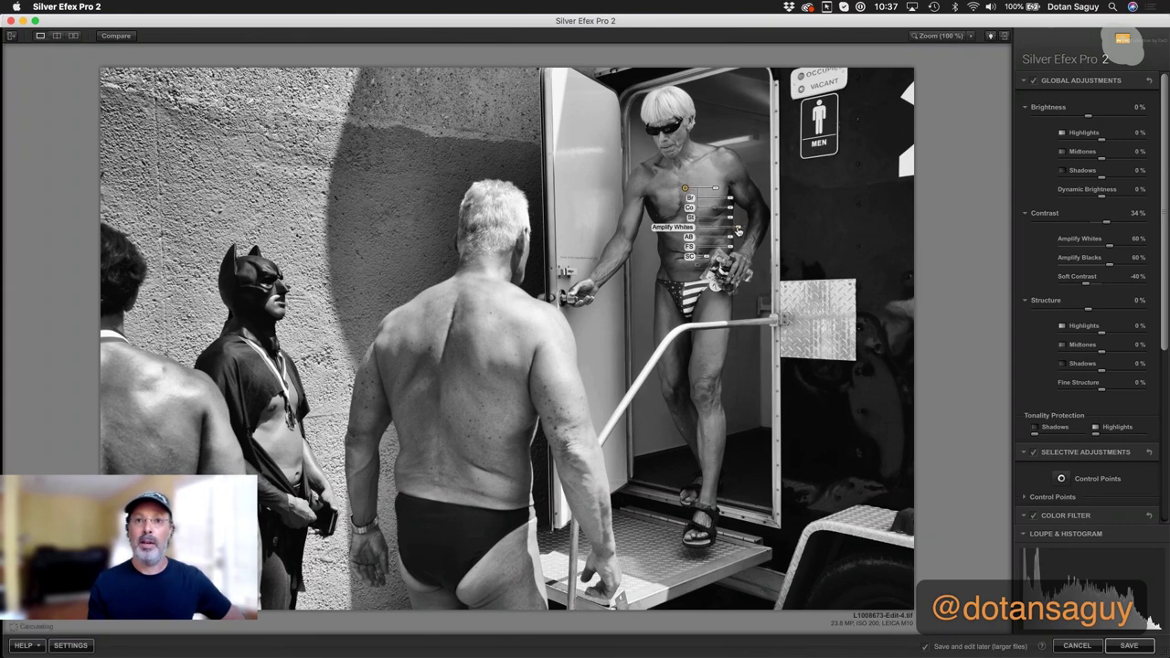
drag(718, 190, 715, 191)
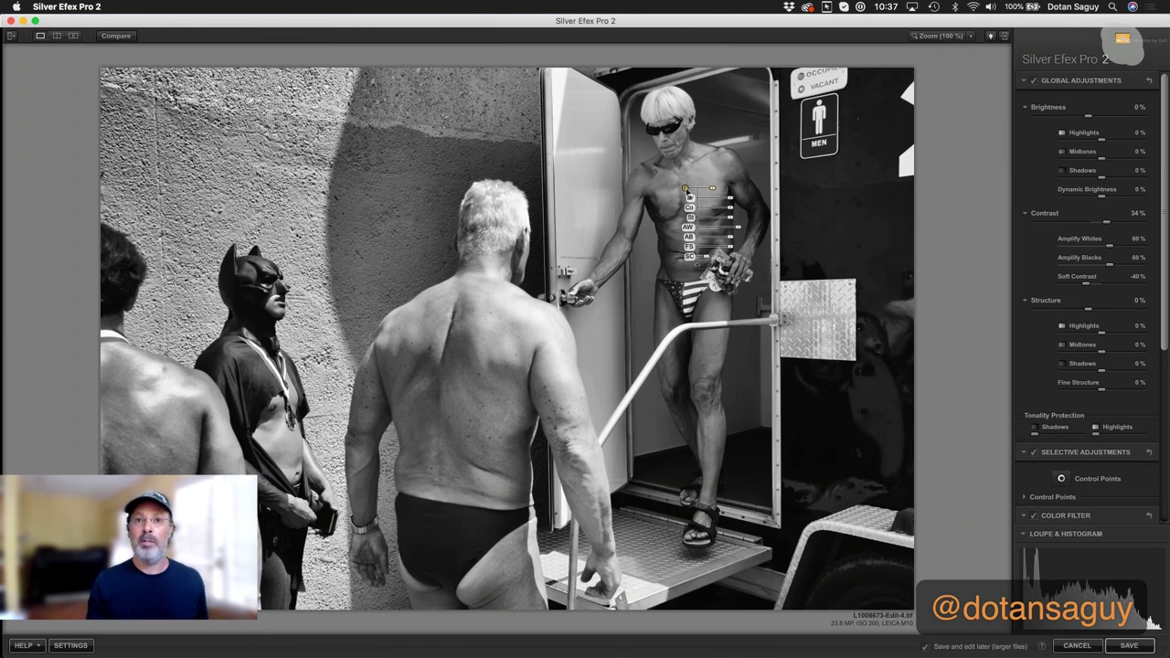
drag(738, 227, 747, 230)
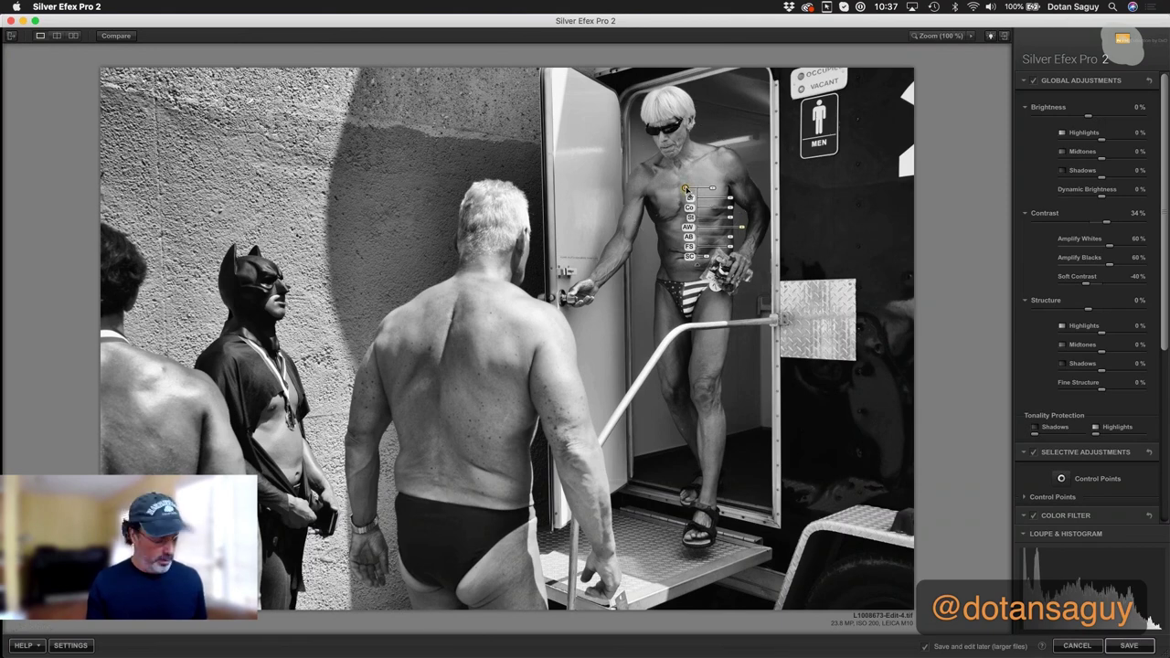
Duplicate the chest control point onto the same man's thigh.
drag(685, 188, 713, 305)
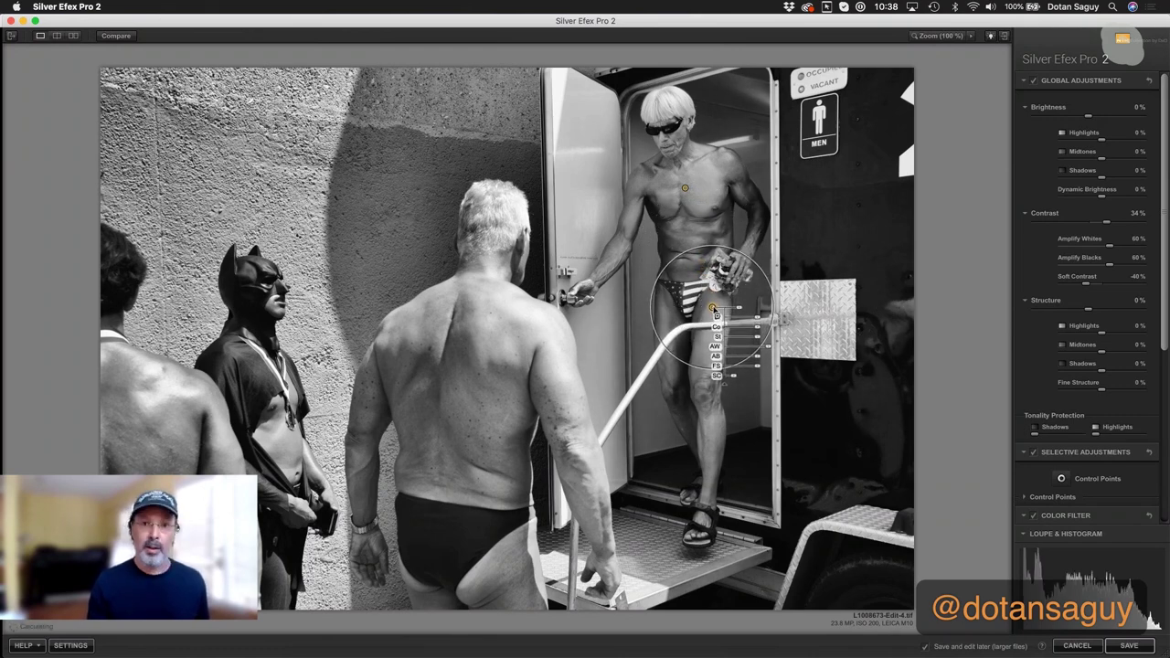
drag(713, 307, 710, 348)
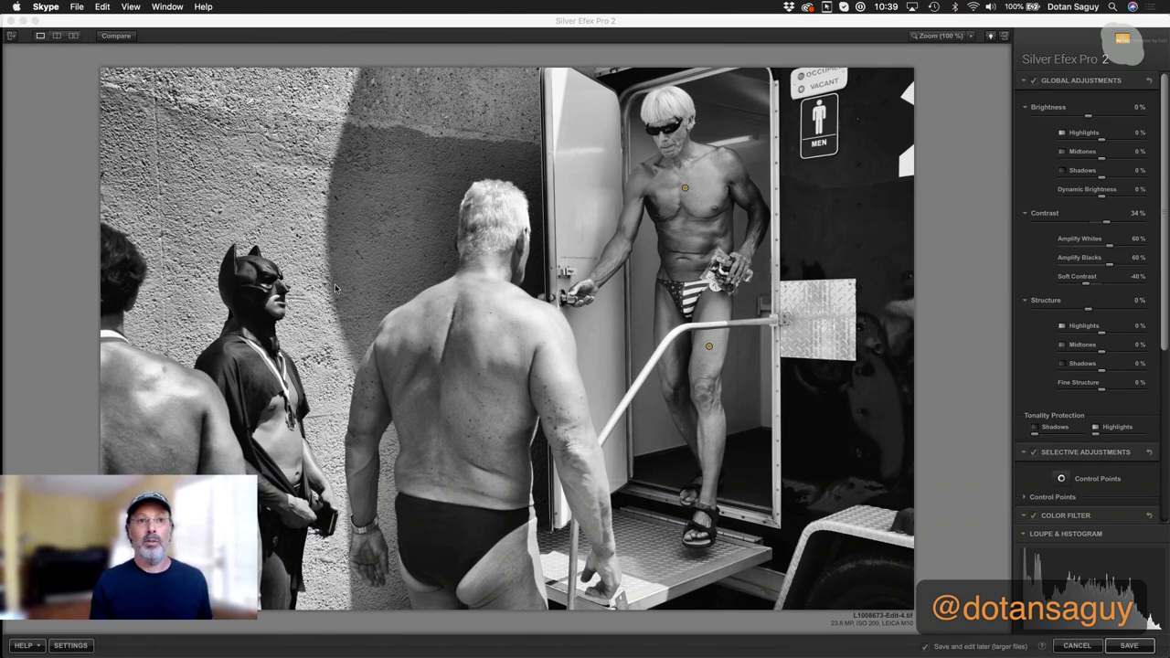
Add a control point on the wall in the photo's upper-left corner and slightly lower its brightness.
click(1062, 480)
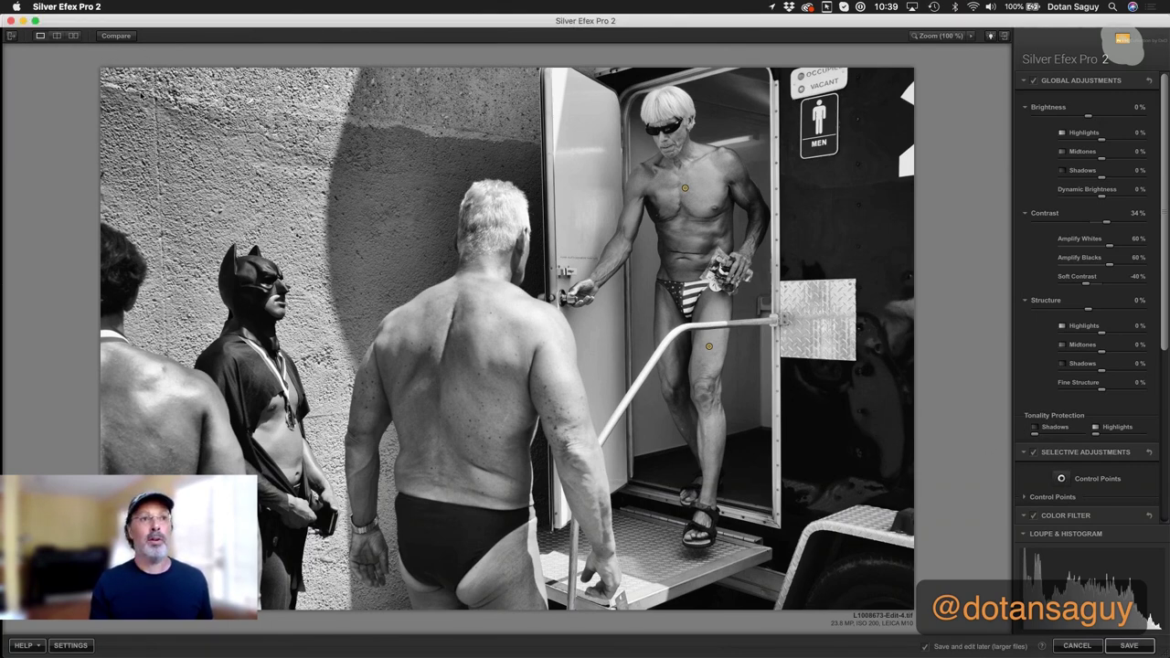
click(125, 85)
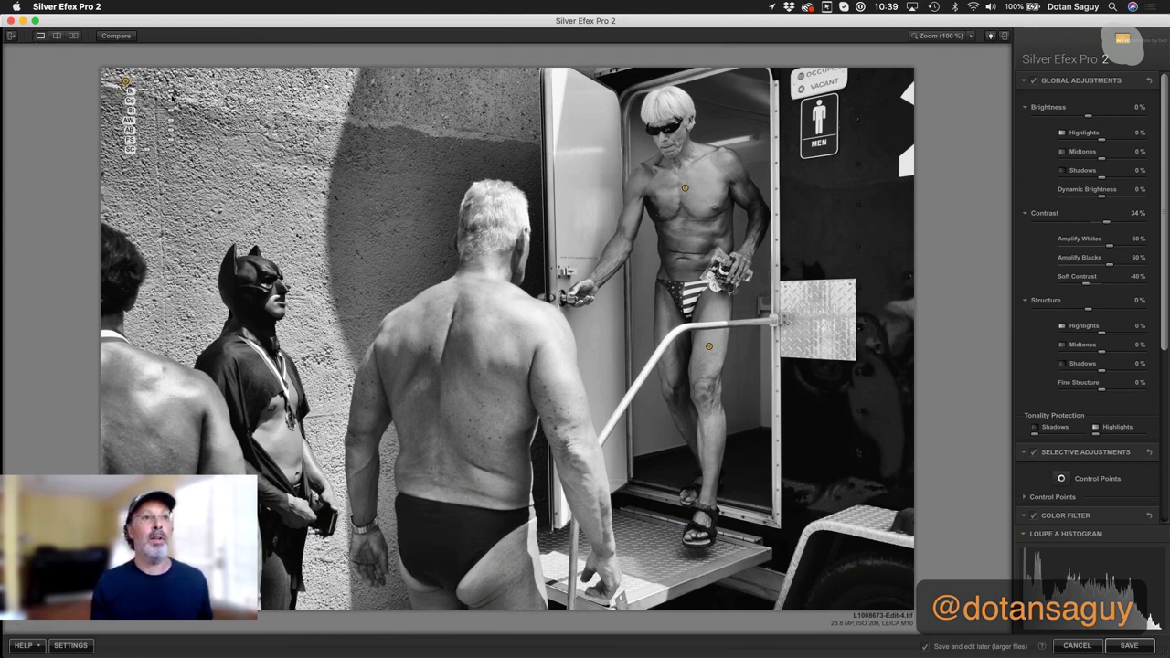
drag(173, 95, 169, 88)
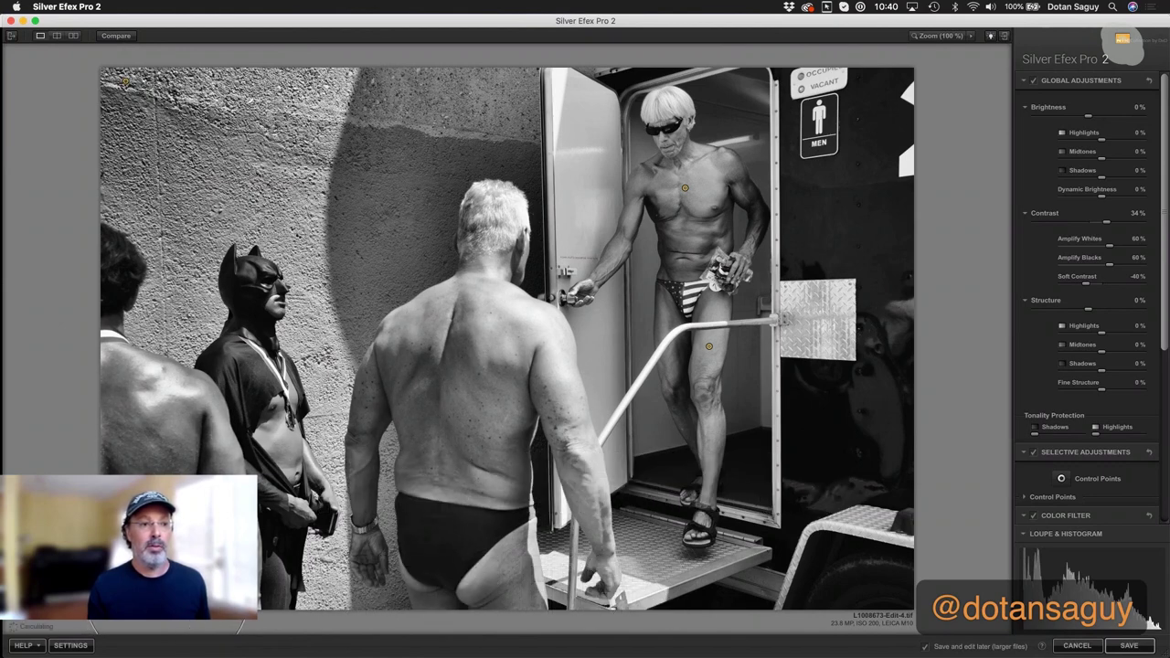
Add further control points beside the platform railing, at the photo's right edge and on the black trailer side near the steps.
click(557, 570)
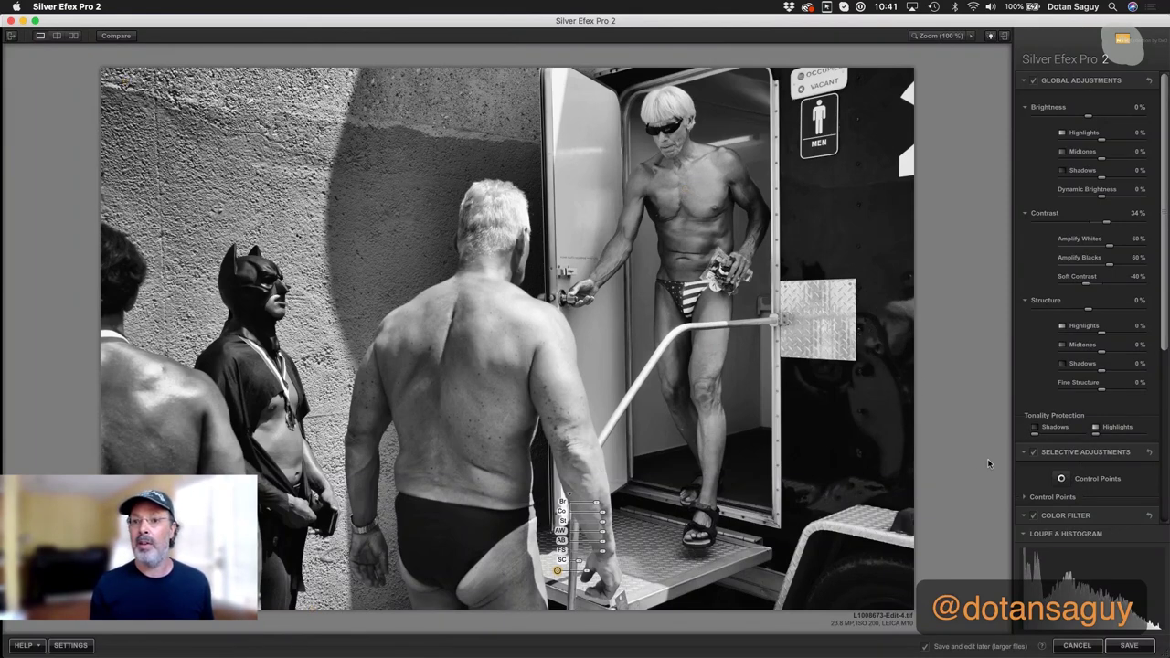
drag(557, 570, 916, 316)
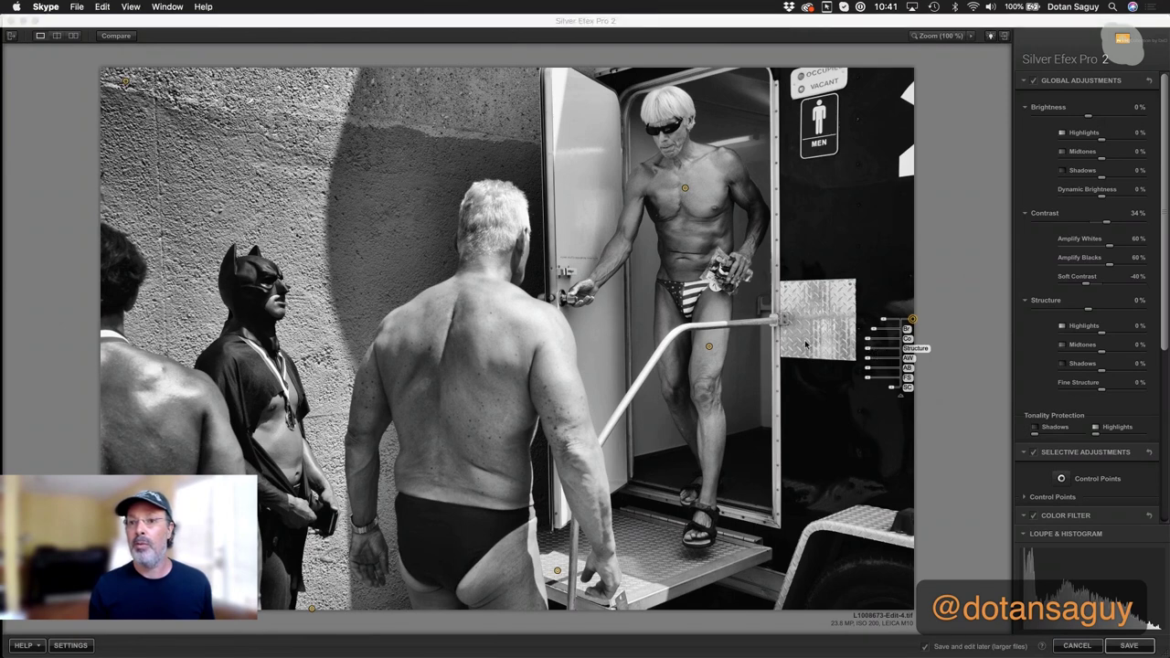
key(super+v)
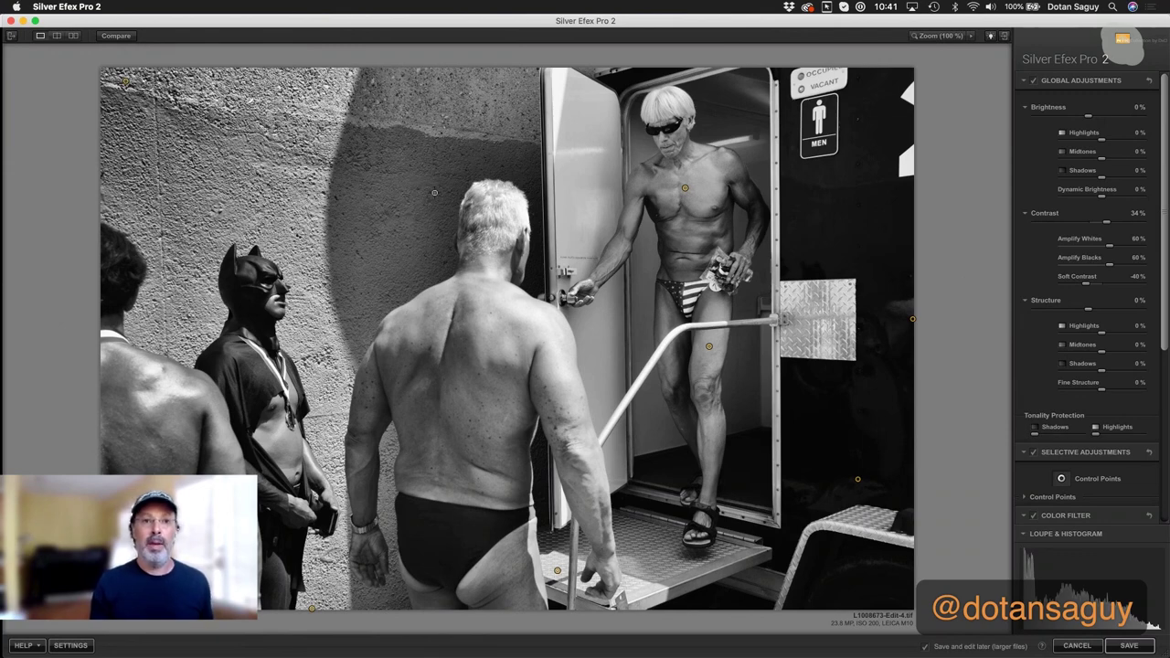
Add a control point on the shaded part of the wall and slightly lower its brightness.
click(403, 194)
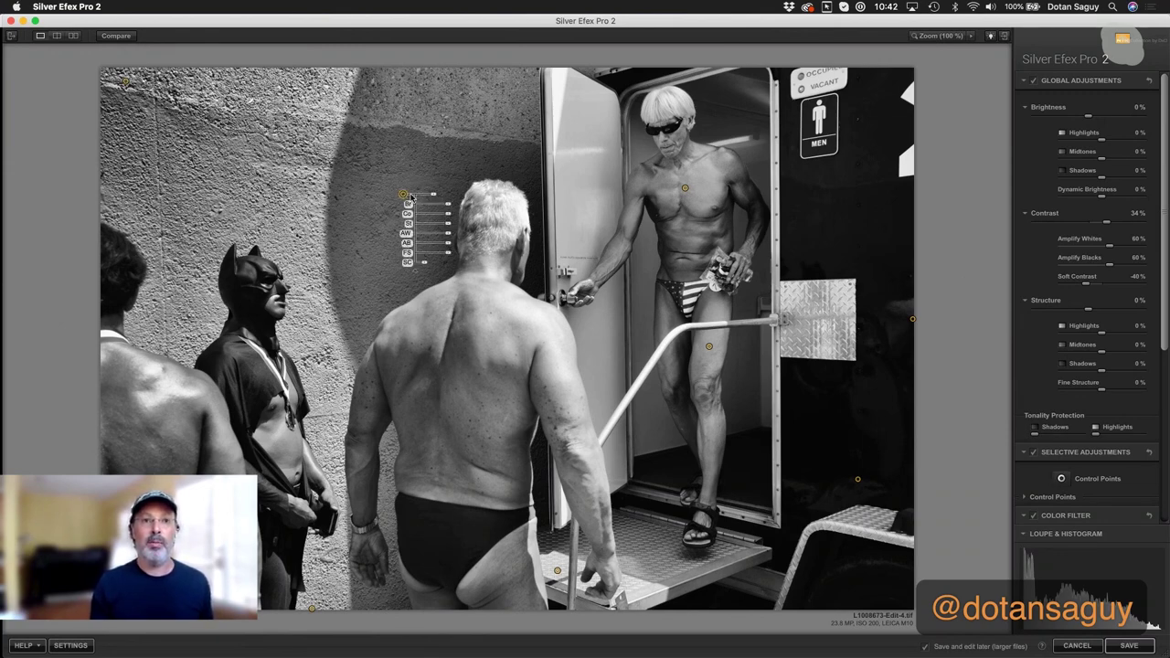
drag(449, 207, 448, 208)
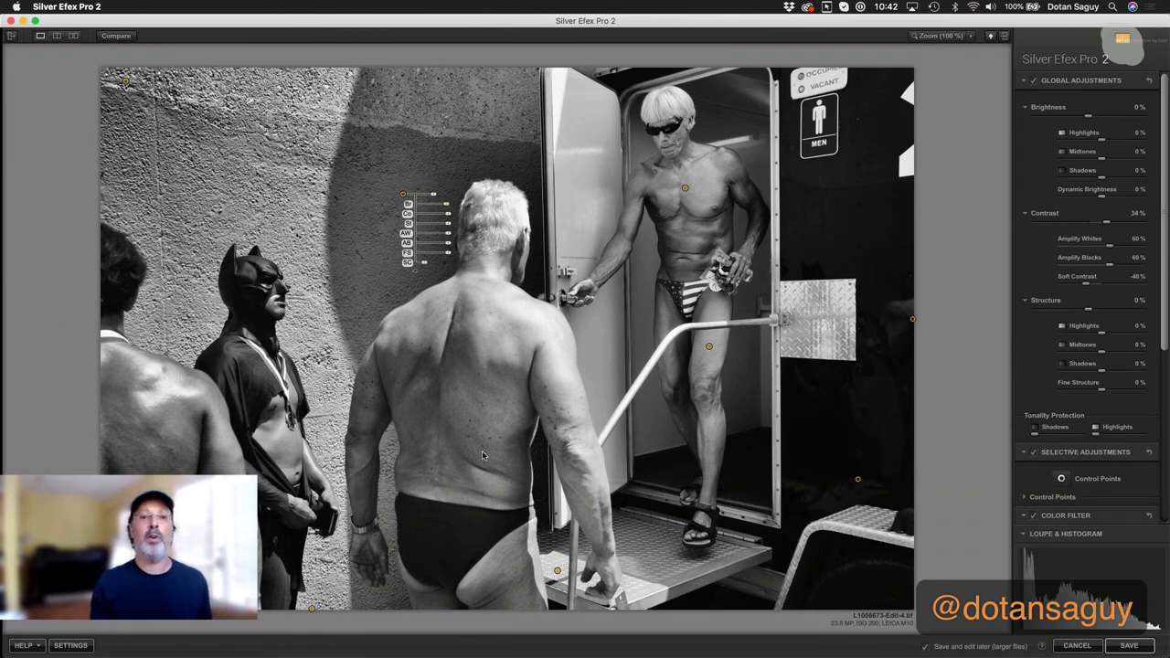
Place three control points on the sunlit wall around the Batman figure, two behind his head and back and one in front of his chest.
click(290, 319)
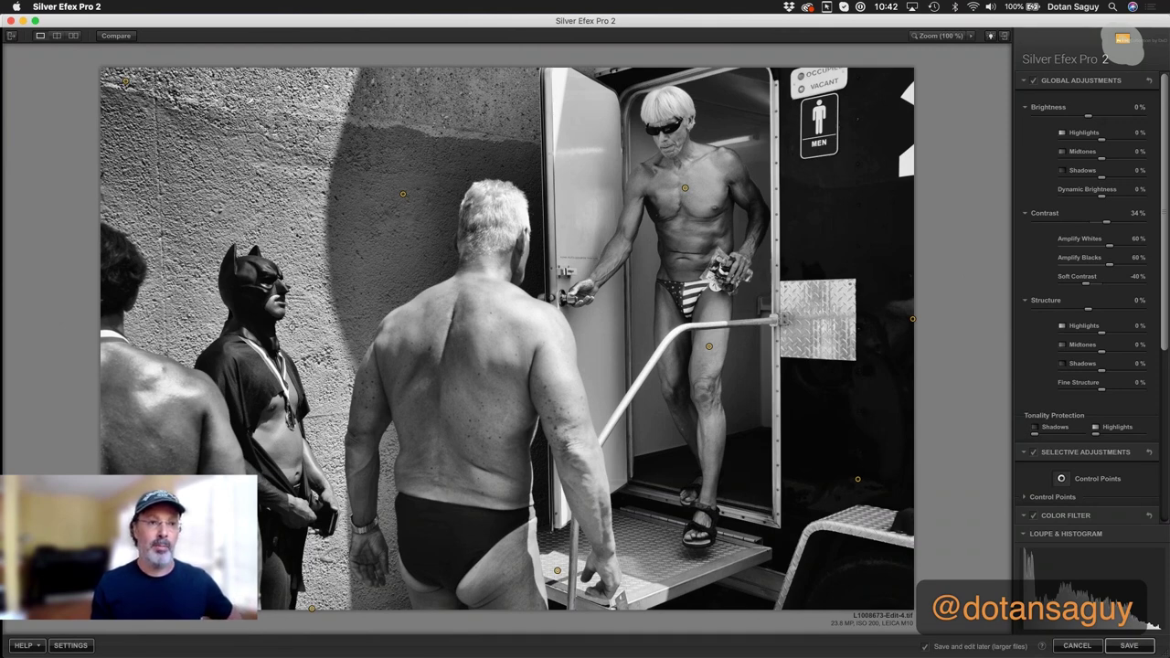
click(291, 326)
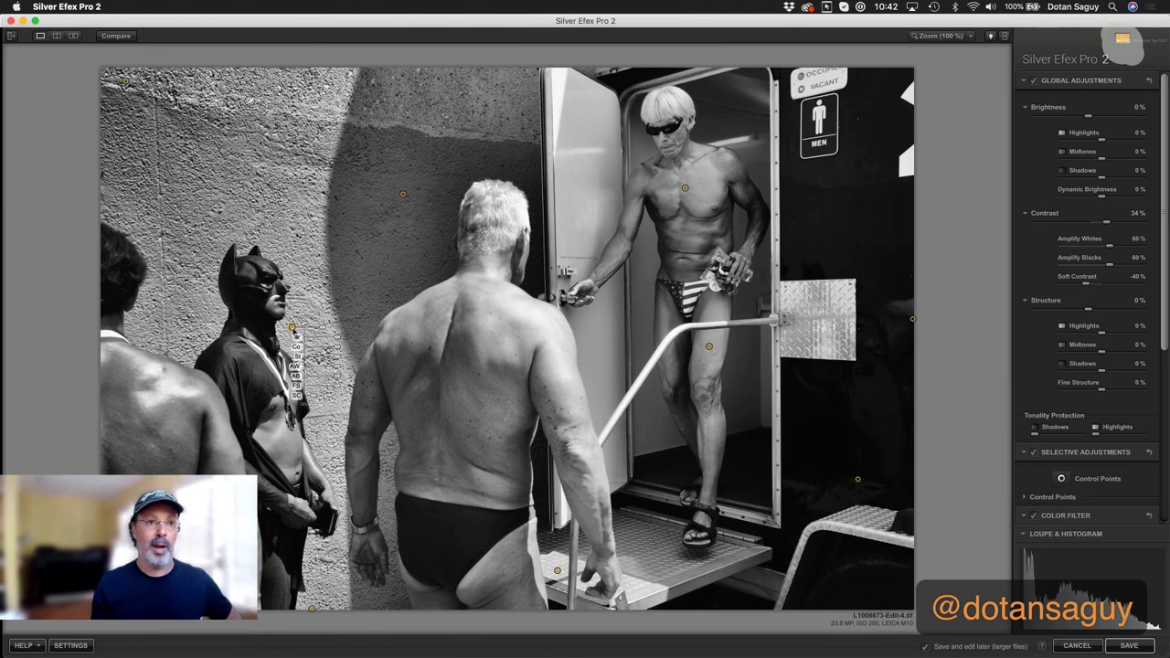
drag(296, 332, 219, 243)
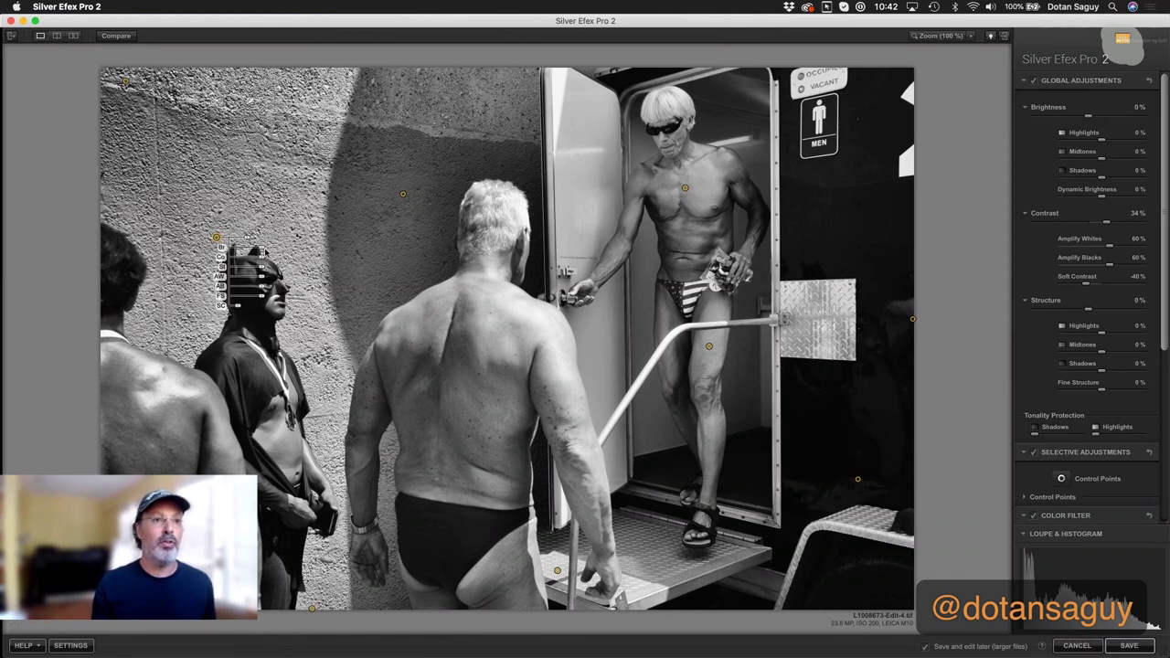
click(261, 248)
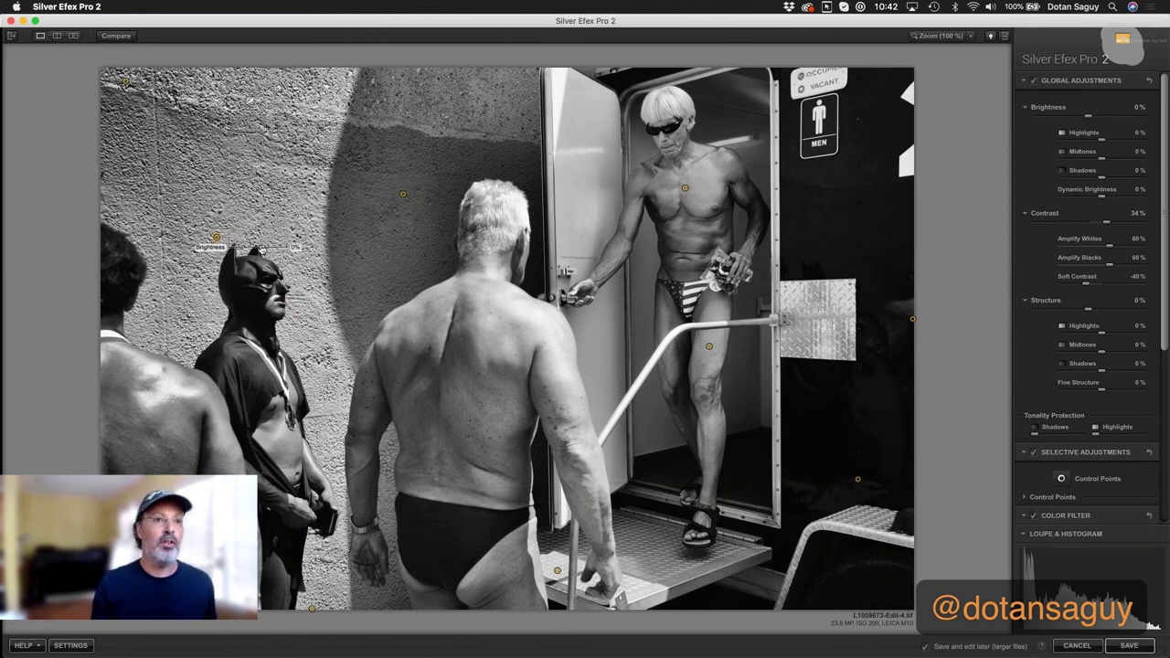
drag(263, 249, 308, 343)
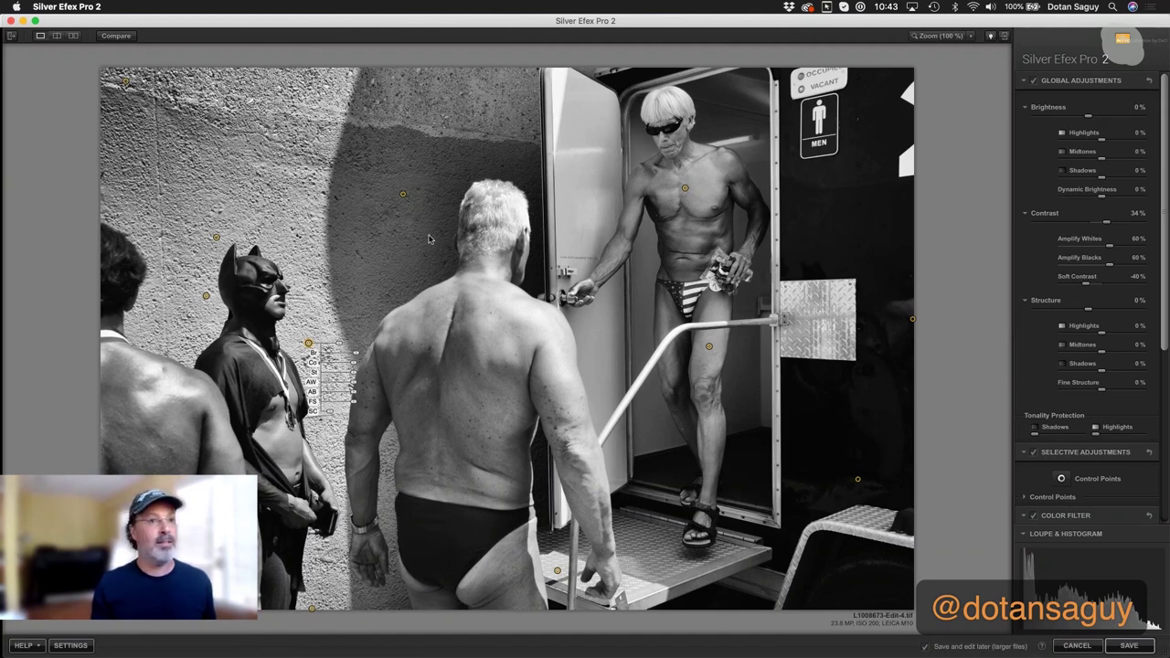
Lower the structure of the control points on the shaded wall and in the wall's upper-left corner.
click(403, 195)
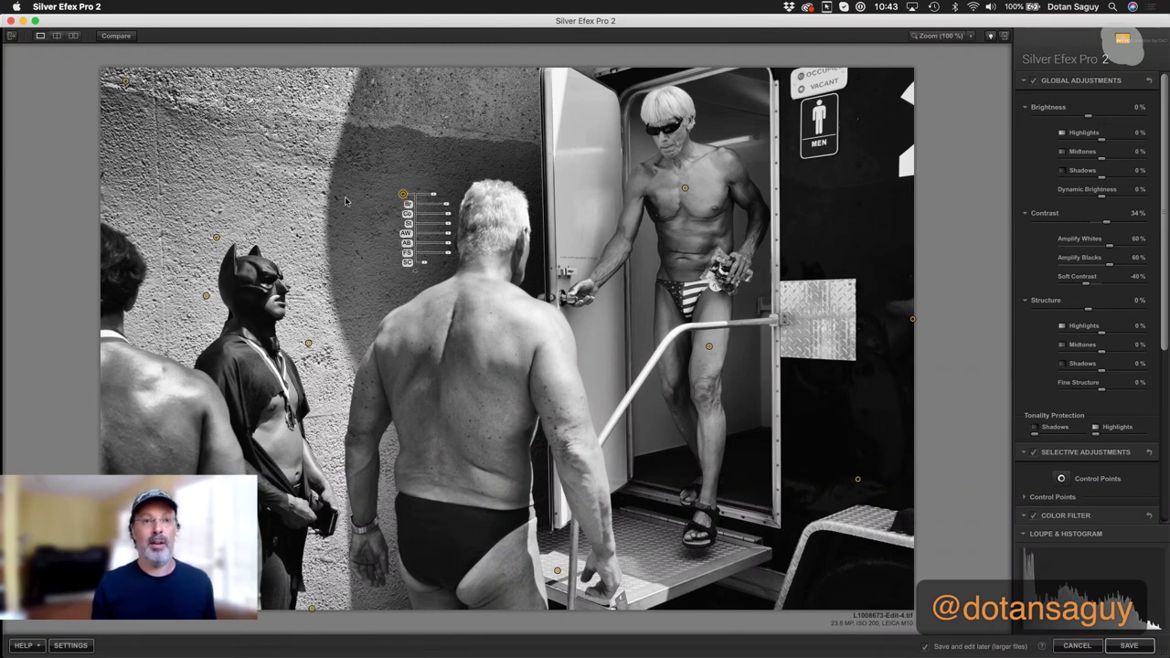
drag(448, 225, 404, 226)
click(127, 81)
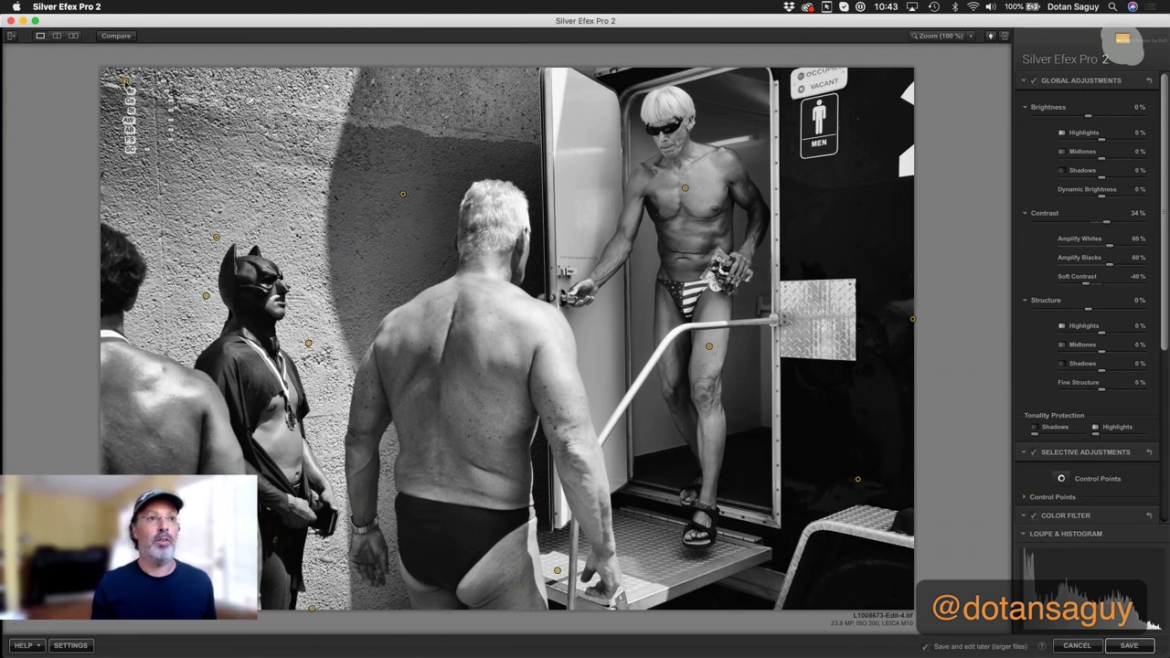
drag(173, 109, 146, 110)
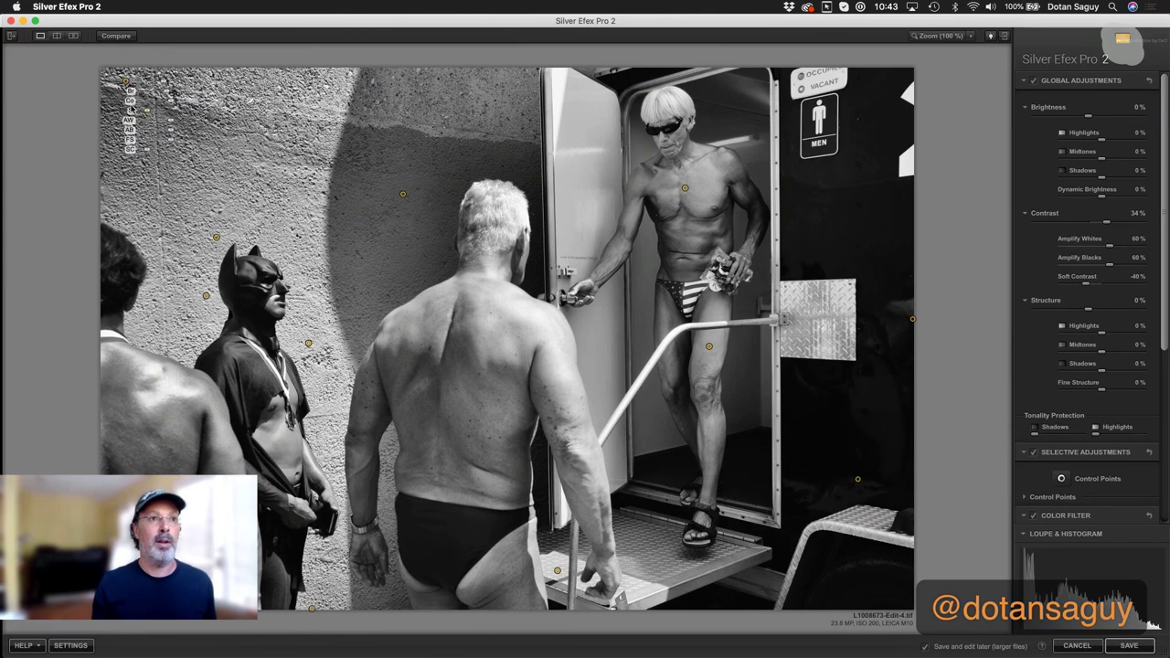
Move the three wall control points around the Batman figure slightly farther away from him.
click(207, 299)
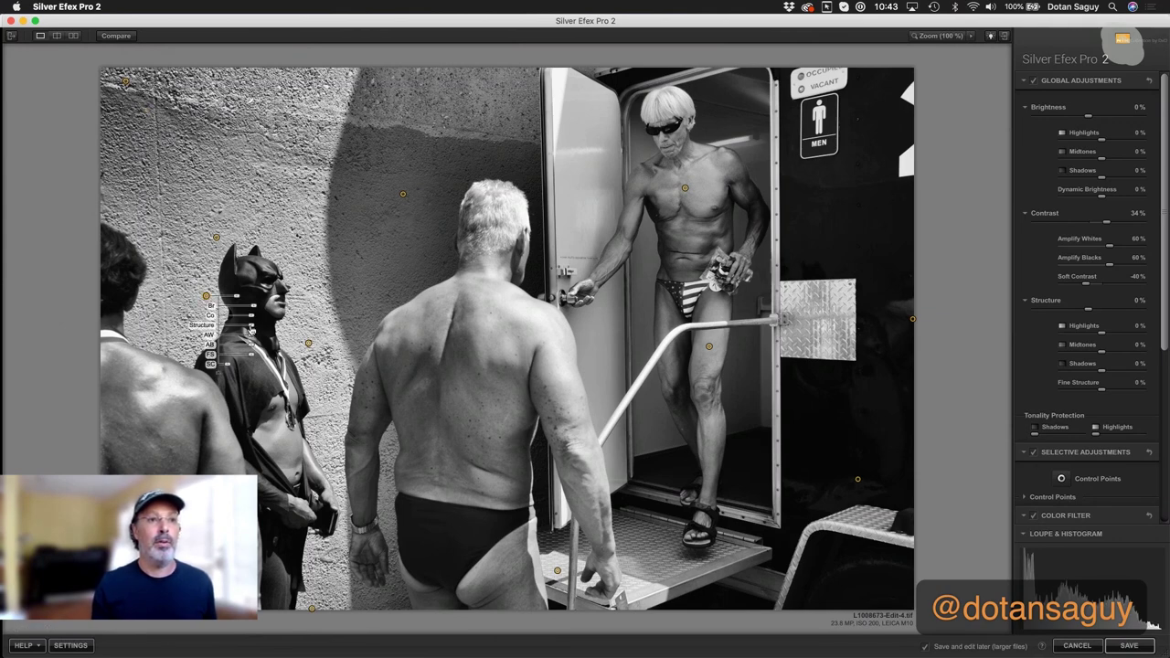
drag(250, 326, 217, 211)
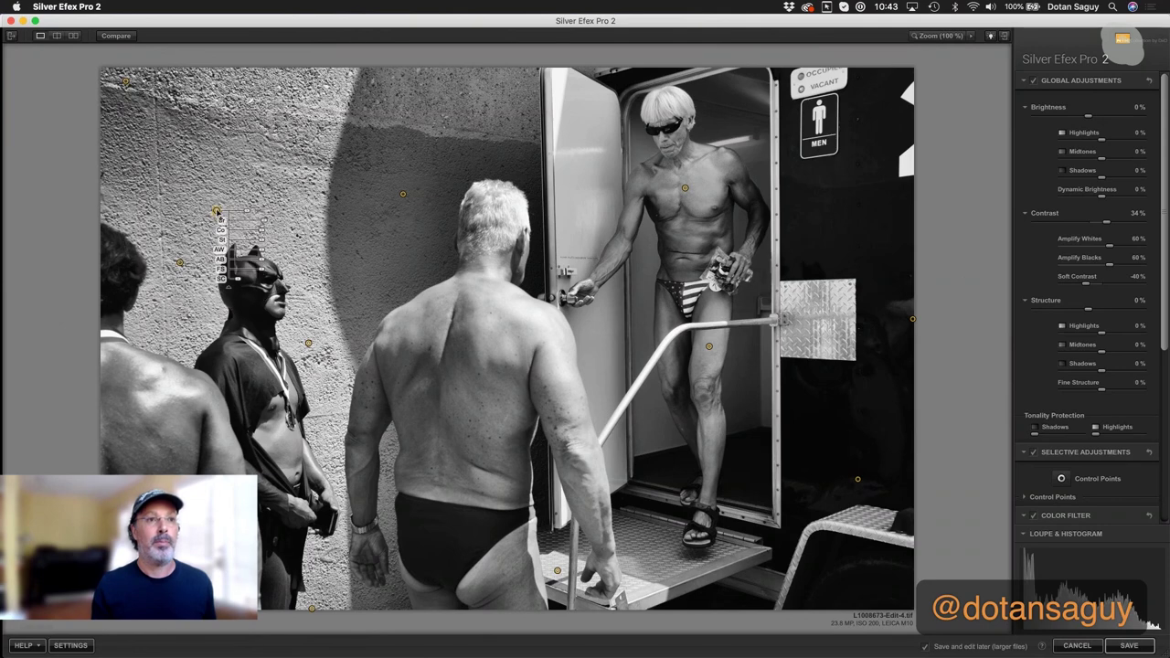
drag(309, 345, 319, 346)
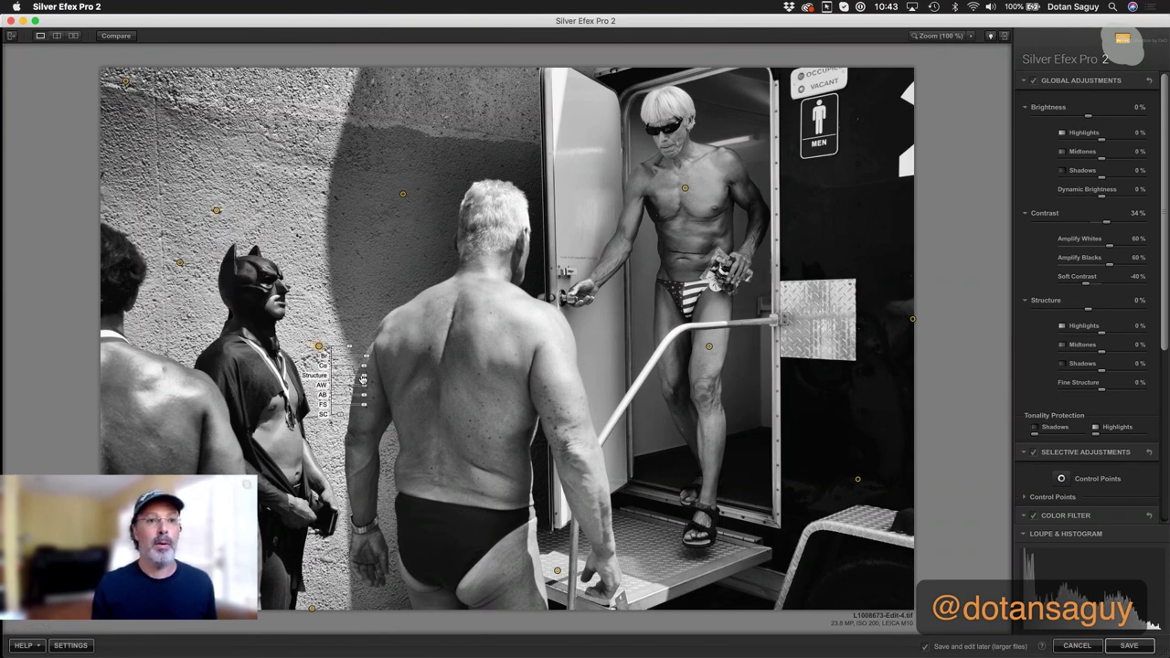
Compare the edited photo with the original image several times.
click(115, 35)
click(114, 35)
click(114, 35)
click(115, 36)
click(115, 35)
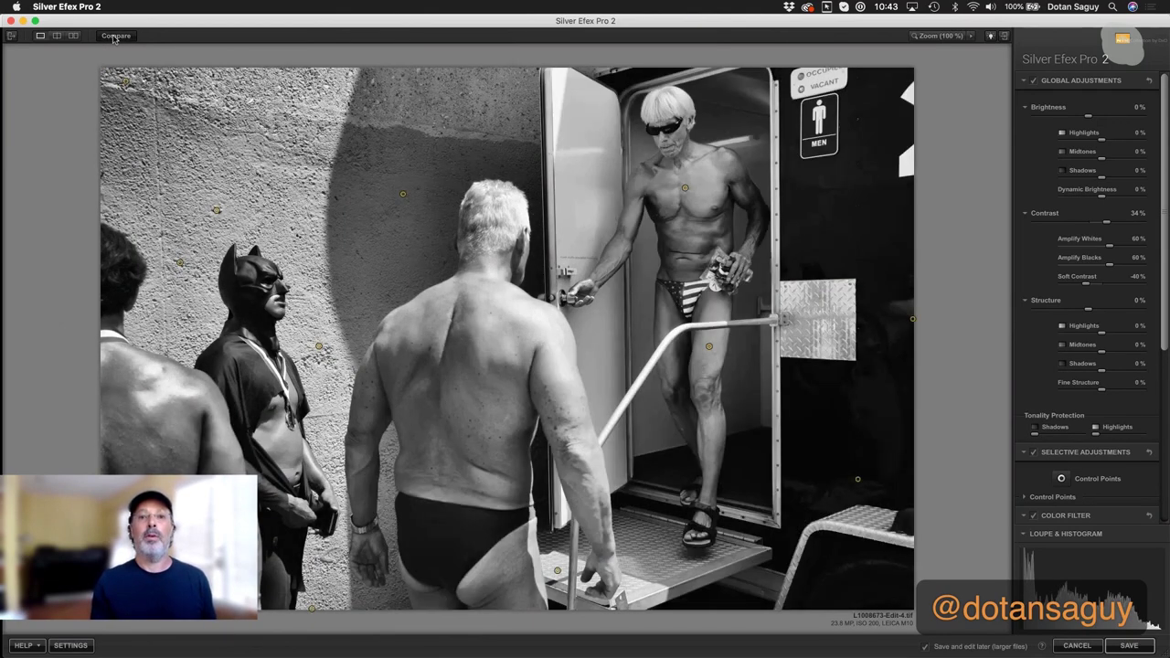
click(115, 36)
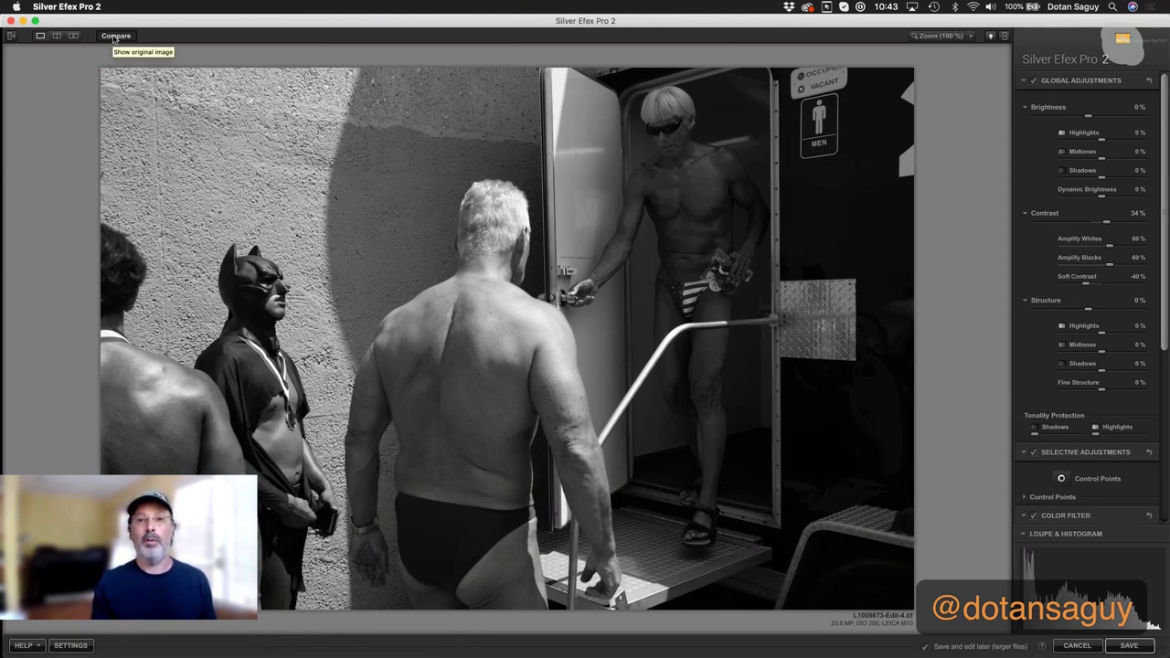
click(114, 35)
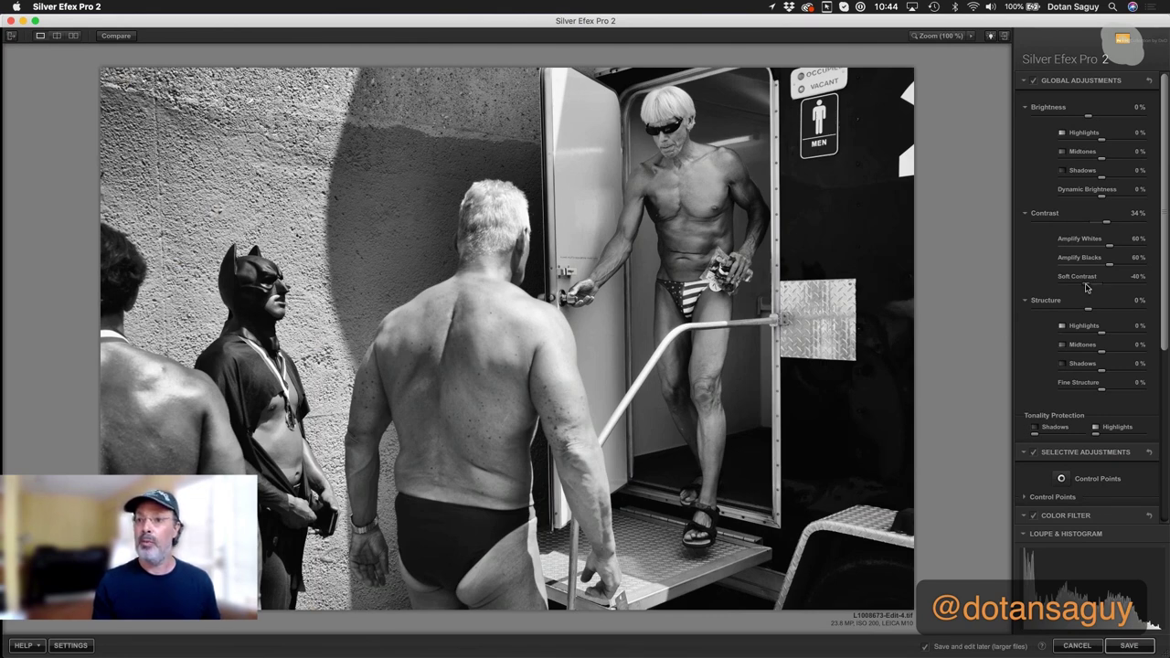
Try the global Soft Contrast at -100% and set it to -22%.
drag(1089, 287, 1086, 290)
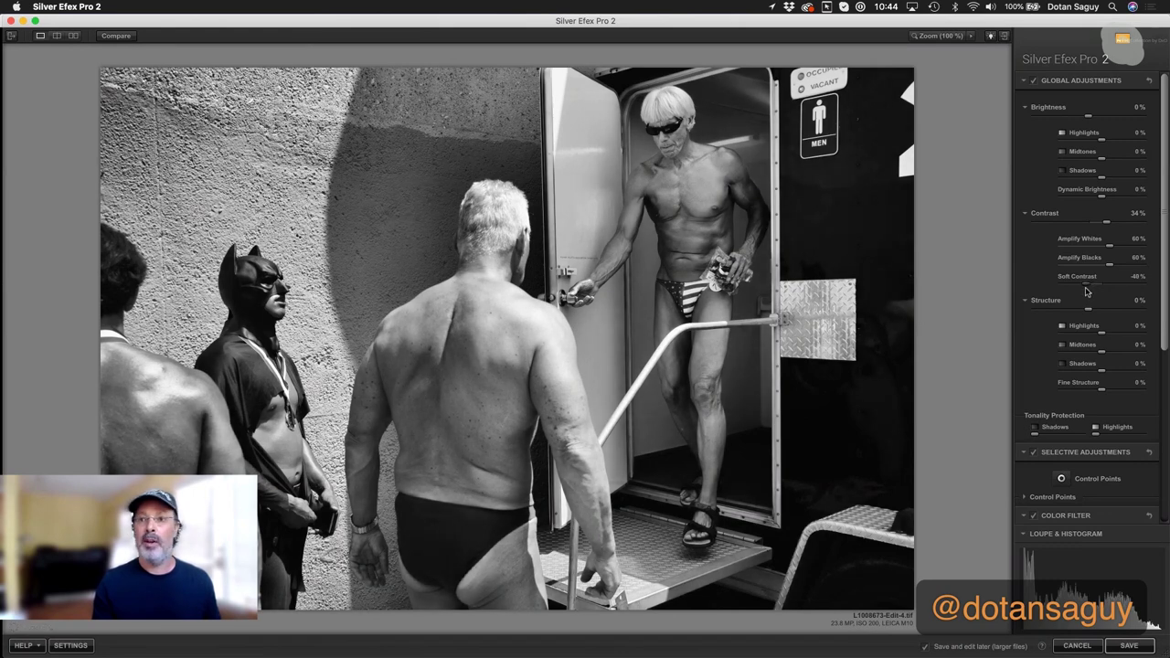
drag(1086, 291, 1024, 286)
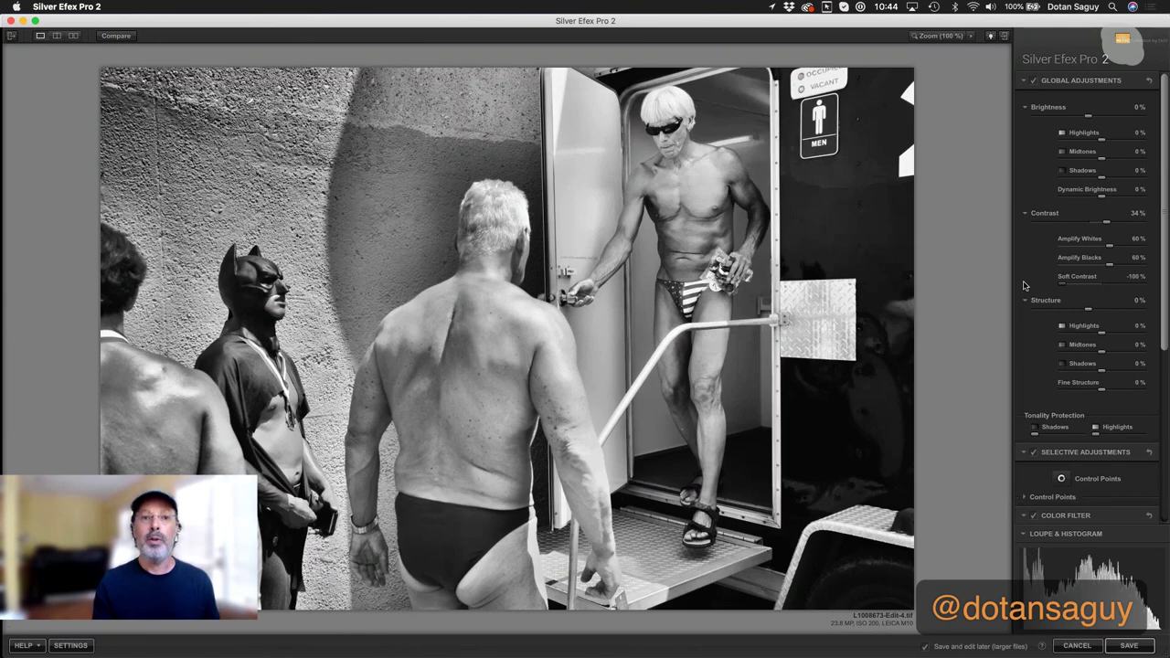
drag(1026, 286, 1095, 295)
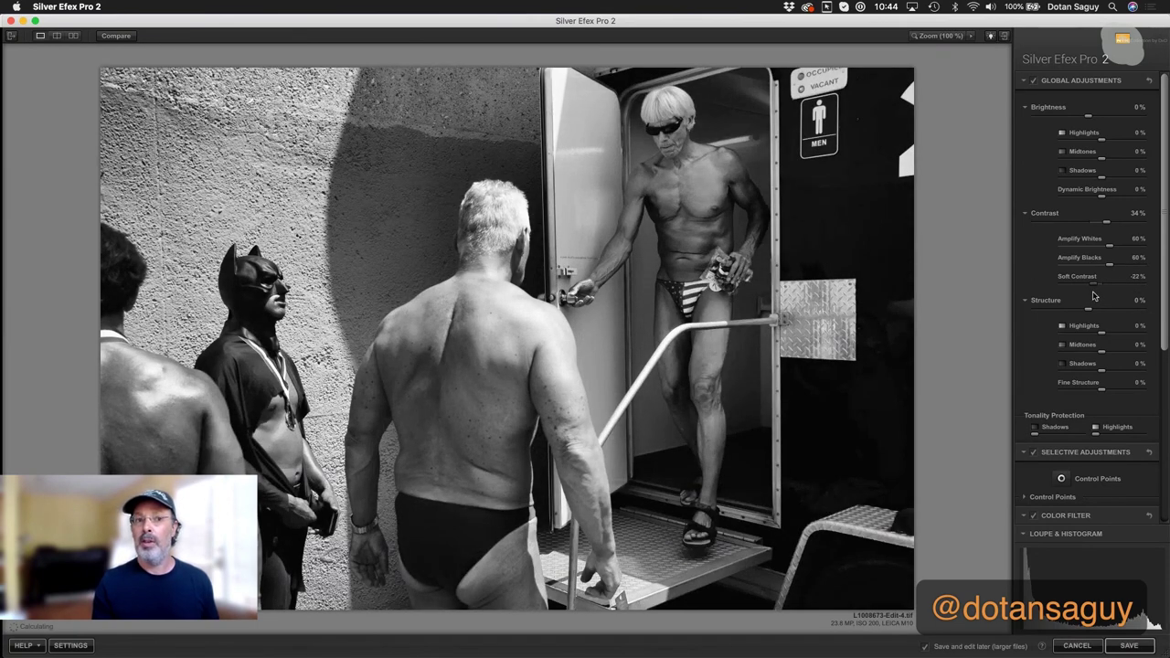